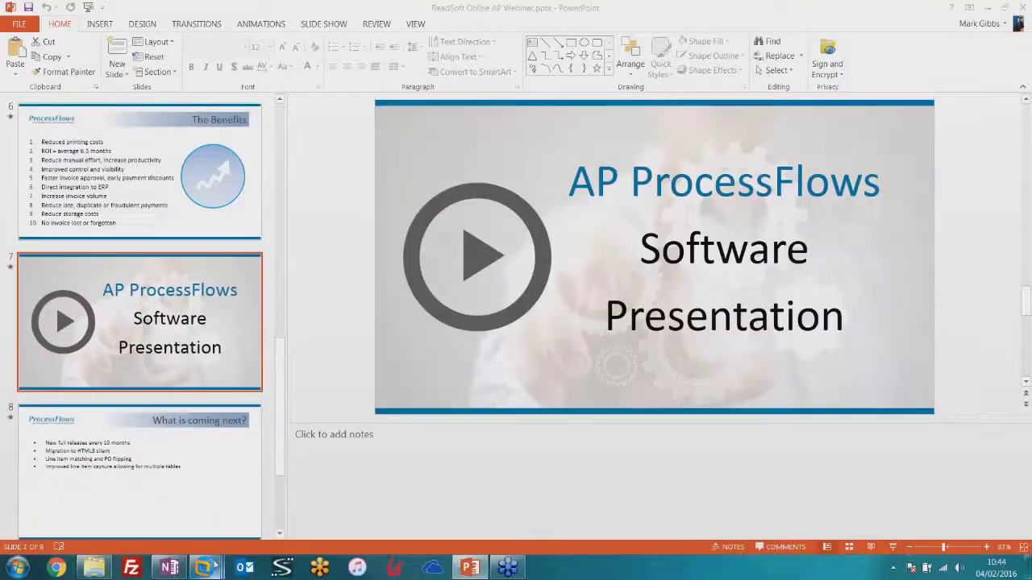
Step: Switch to the ReadSoft Online virtual machine and log in to reach the home dashboard
mouse_move(203, 568)
click(775, 496)
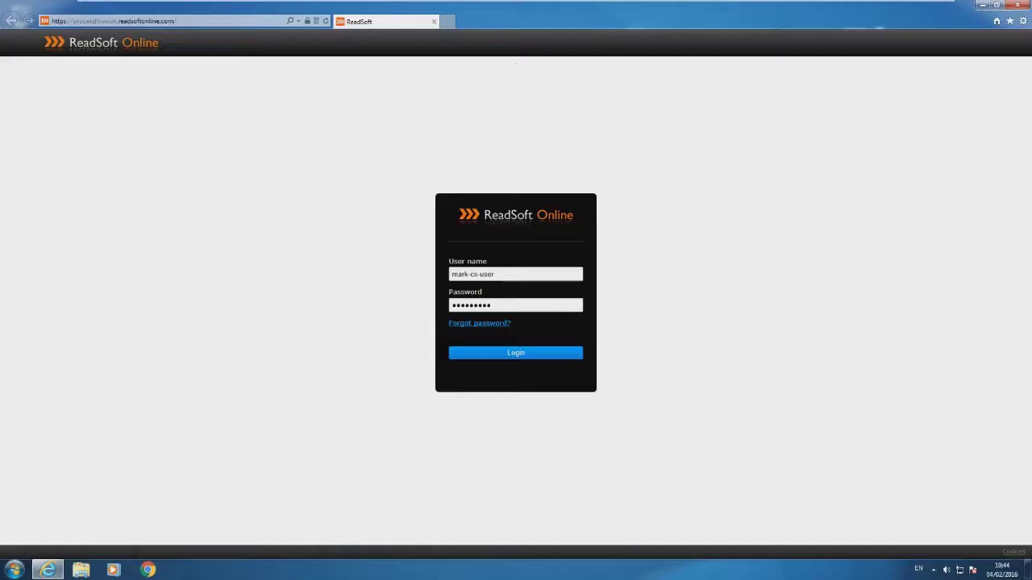
click(540, 354)
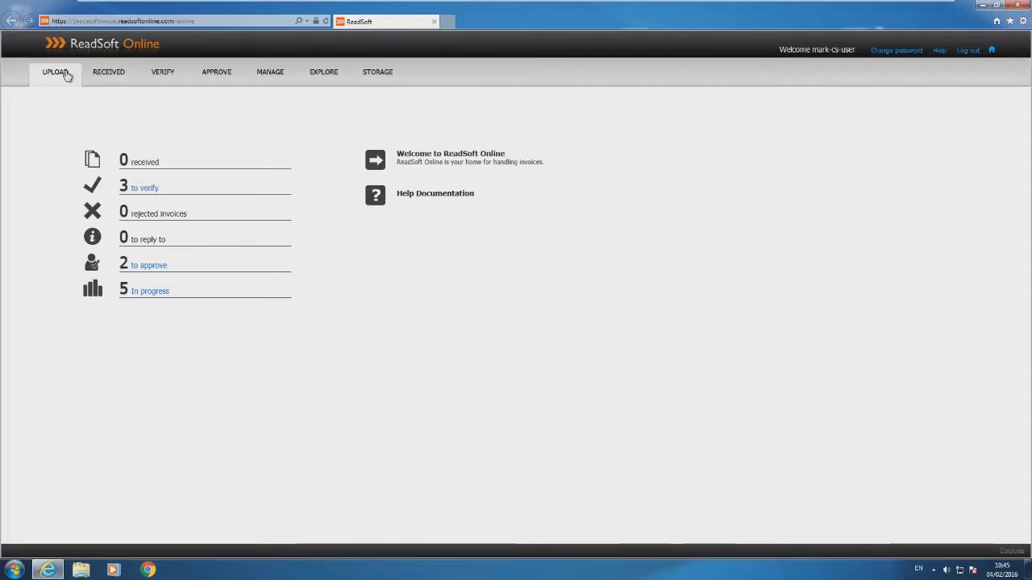
Step: Upload MINDA ColourScheme invoices 444375, 444380 and 496458 from the Desktop, then view the Verify list
click(67, 74)
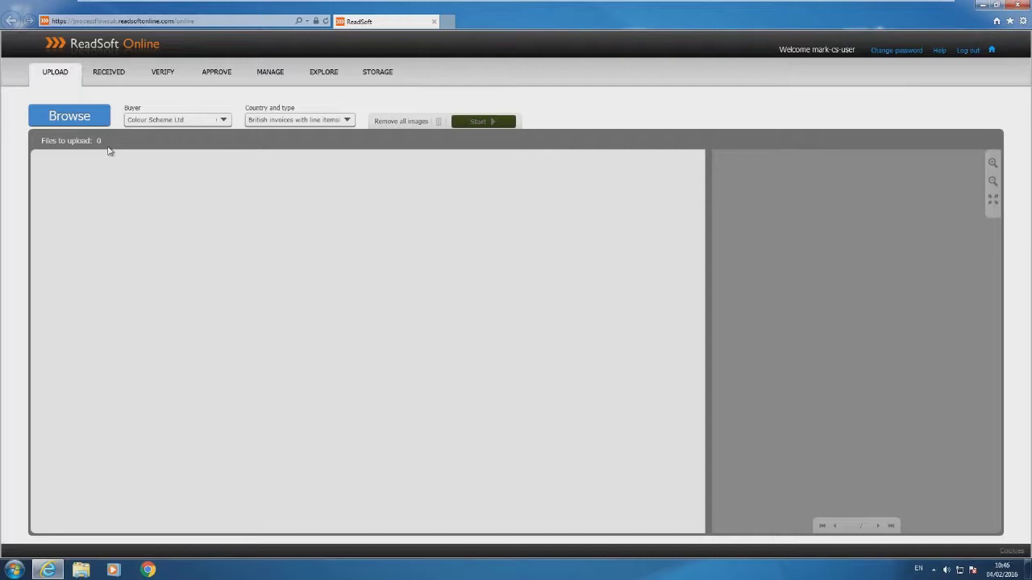
click(82, 123)
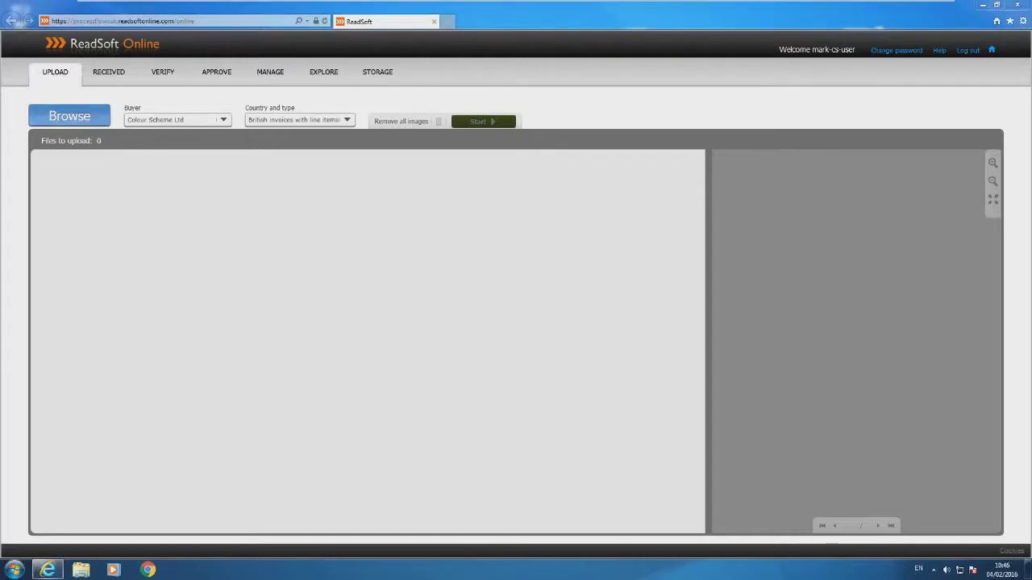
click(37, 120)
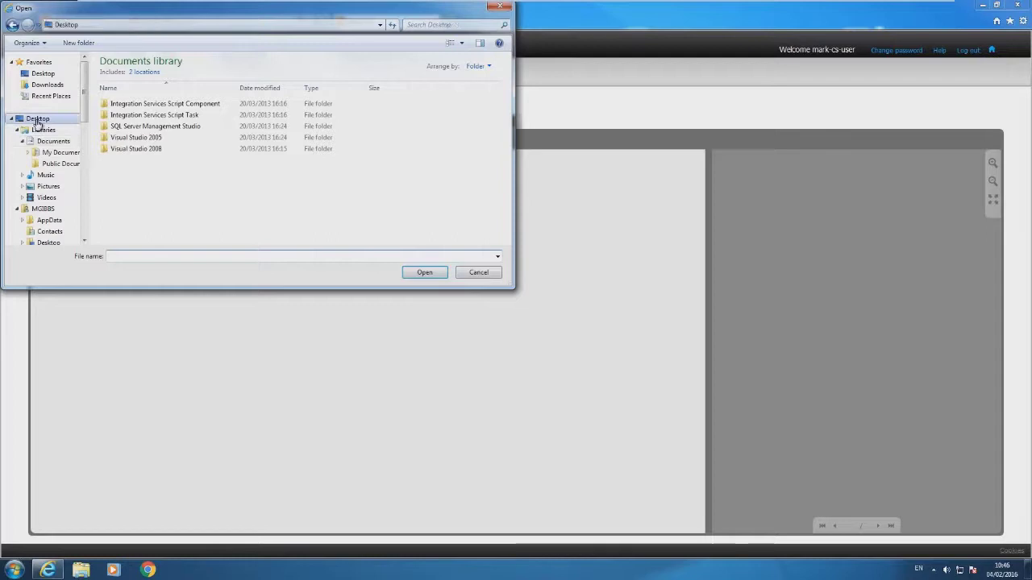
click(213, 159)
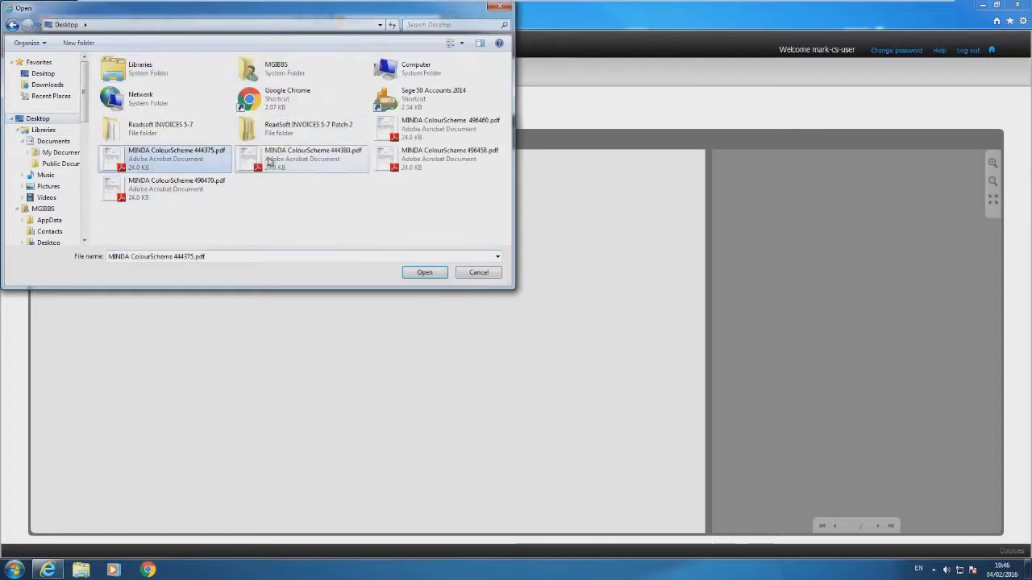
ctrl+click(270, 161)
ctrl+click(432, 165)
click(426, 271)
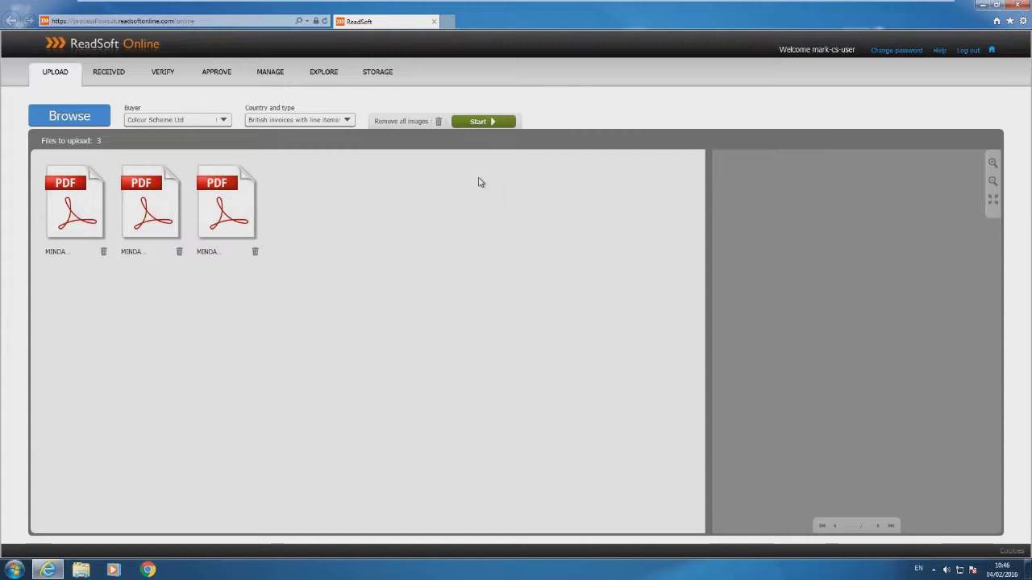
click(162, 73)
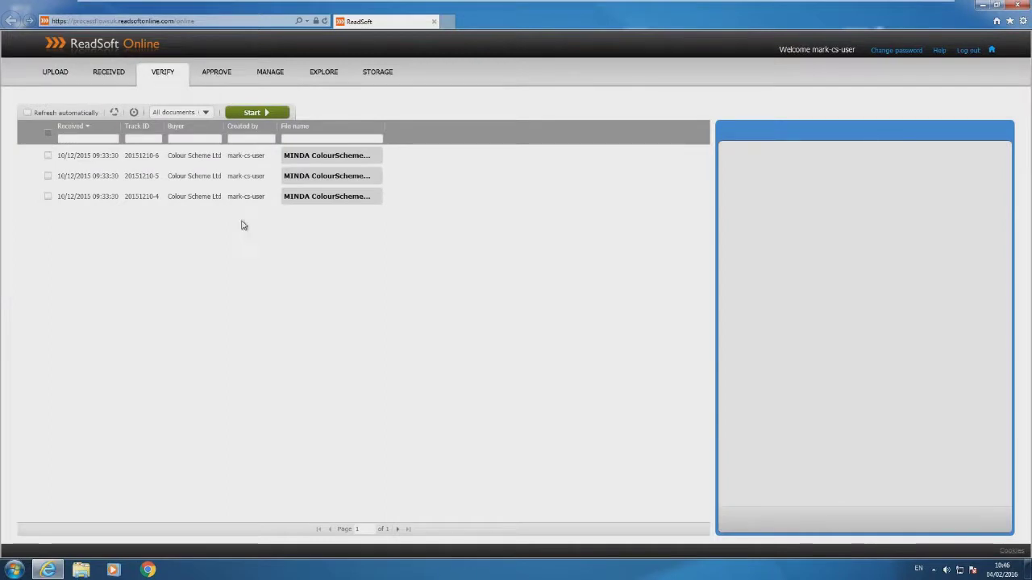
Step: Select the first invoice in the Verify list, Spark MINDA 496470, and start verifying it
click(48, 155)
click(260, 112)
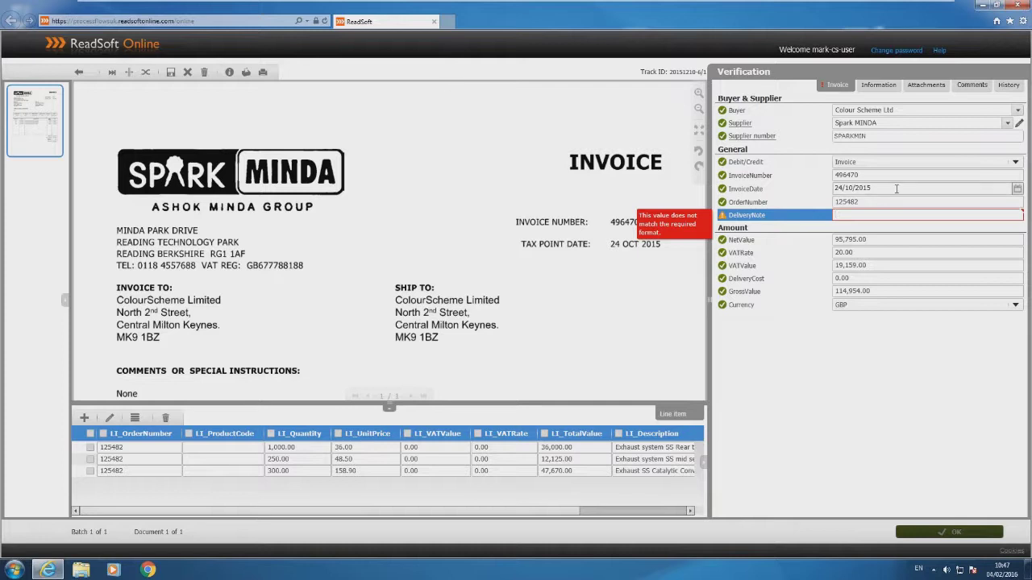
click(873, 175)
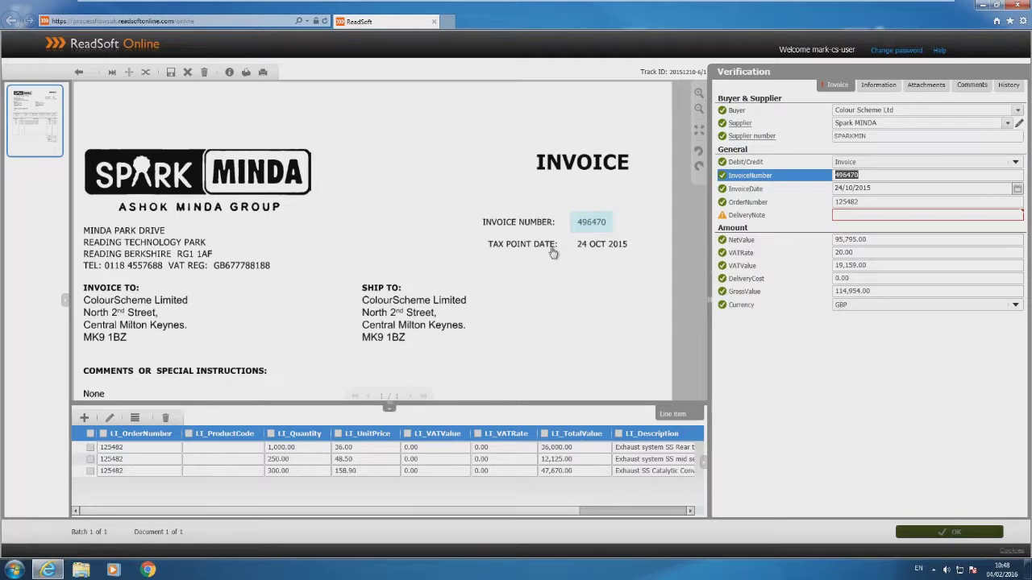
scroll(588, 250, down, 1)
scroll(625, 230, up, 1)
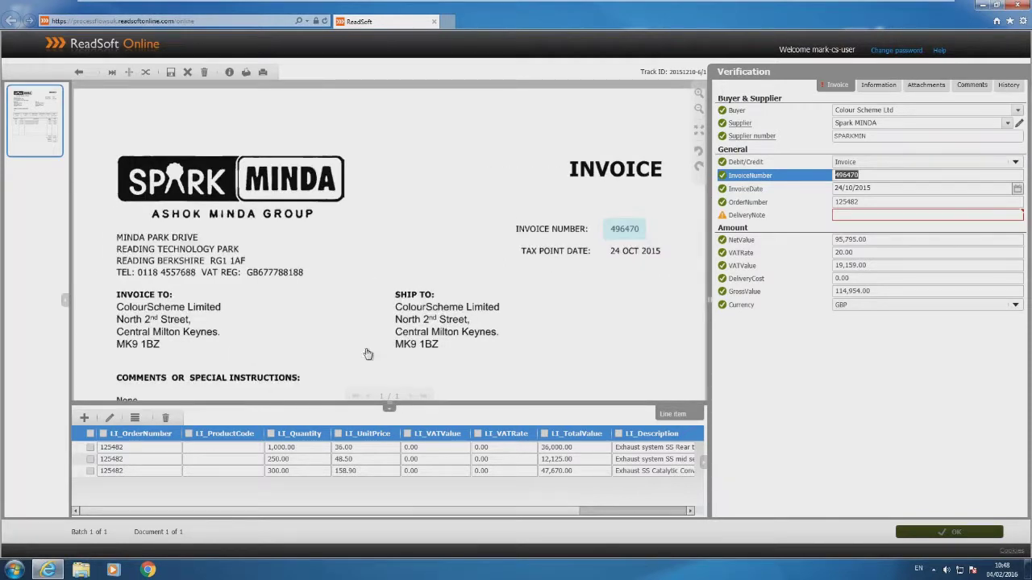
drag(432, 350, 438, 215)
drag(484, 290, 481, 163)
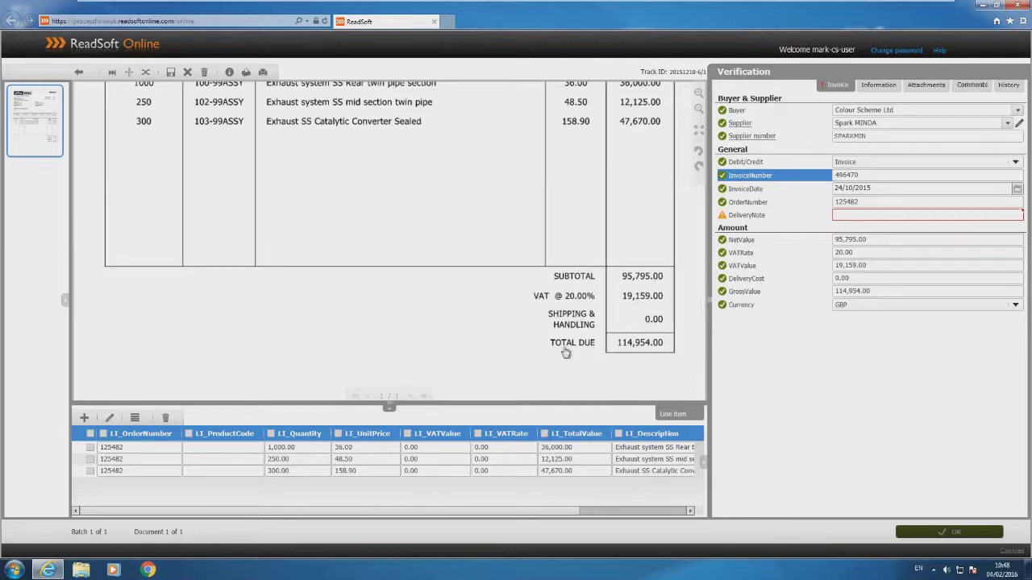
scroll(516, 309, up, 2)
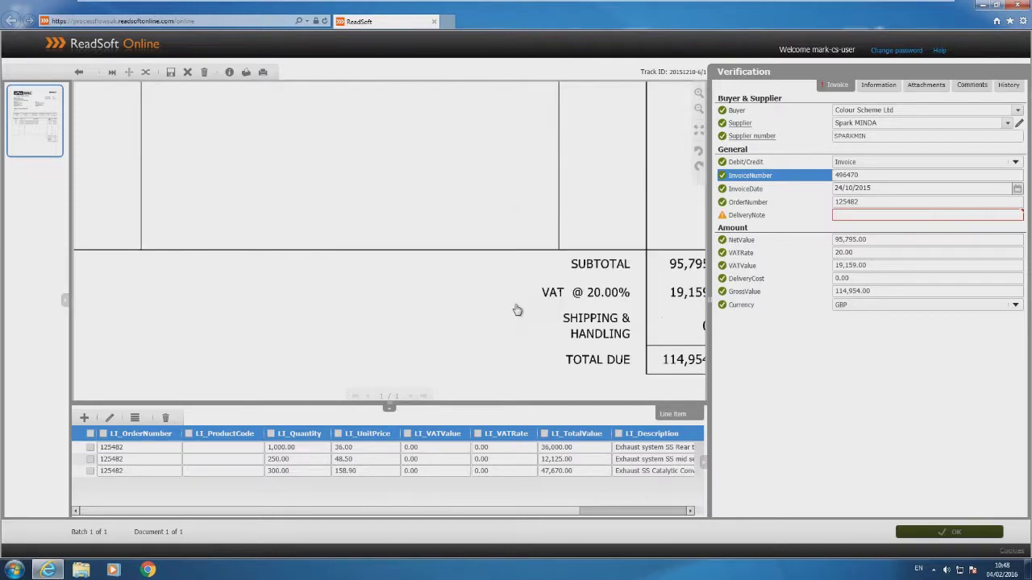
scroll(528, 305, down, 2)
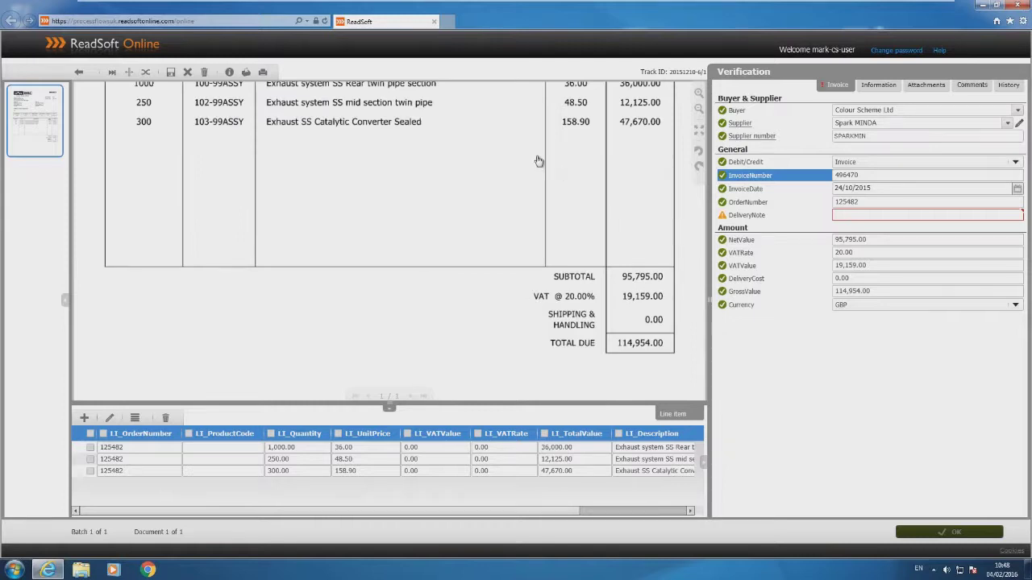
drag(535, 175, 548, 332)
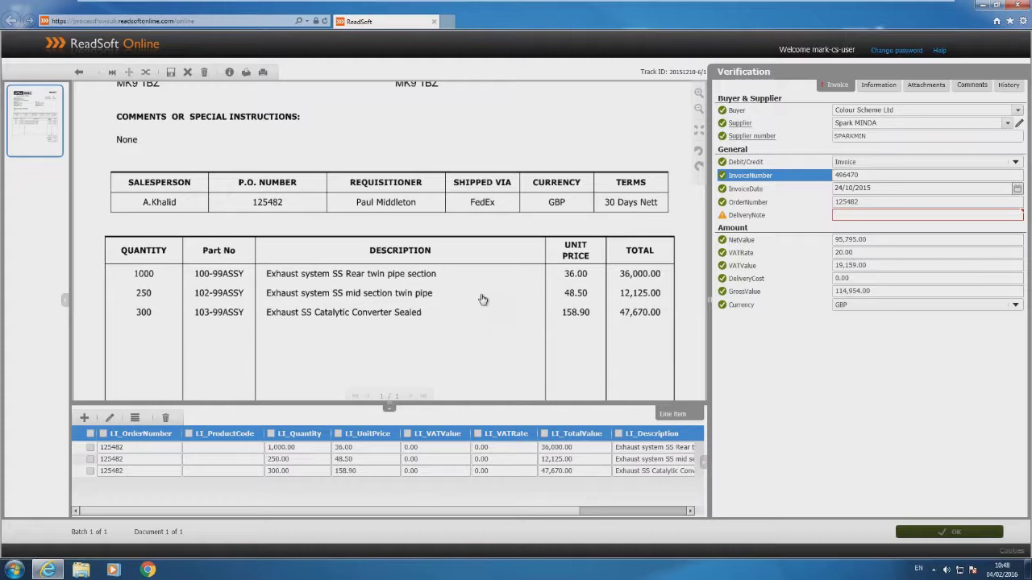
scroll(484, 299, up, 2)
scroll(487, 298, down, 2)
scroll(498, 296, down, 1)
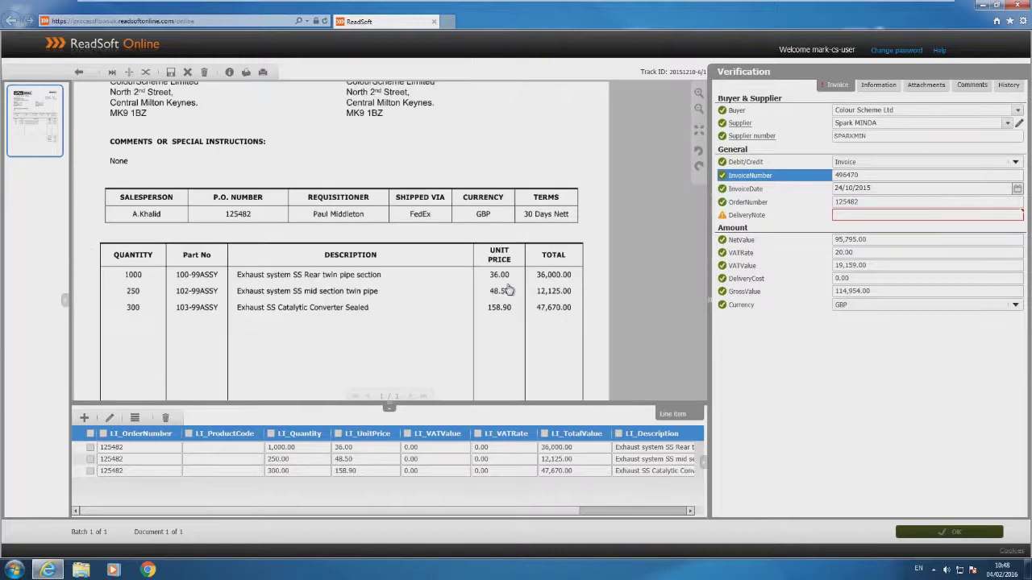
Step: Zoom in on the invoice image and then back out again
click(699, 93)
click(699, 108)
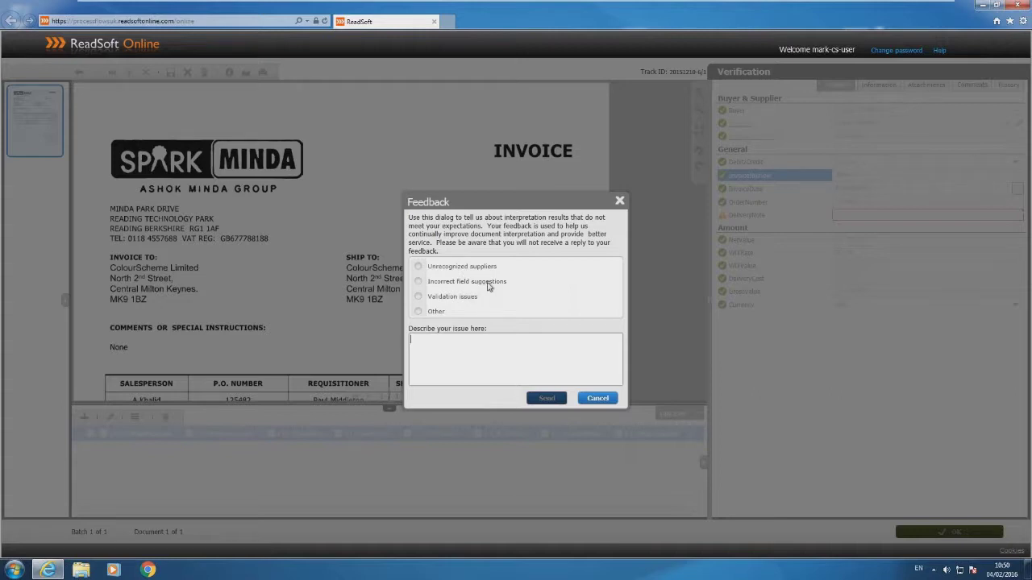
Step: Draft validation-issue feedback 'Invoice number always starts with alpha INV', then cancel without sending
click(418, 298)
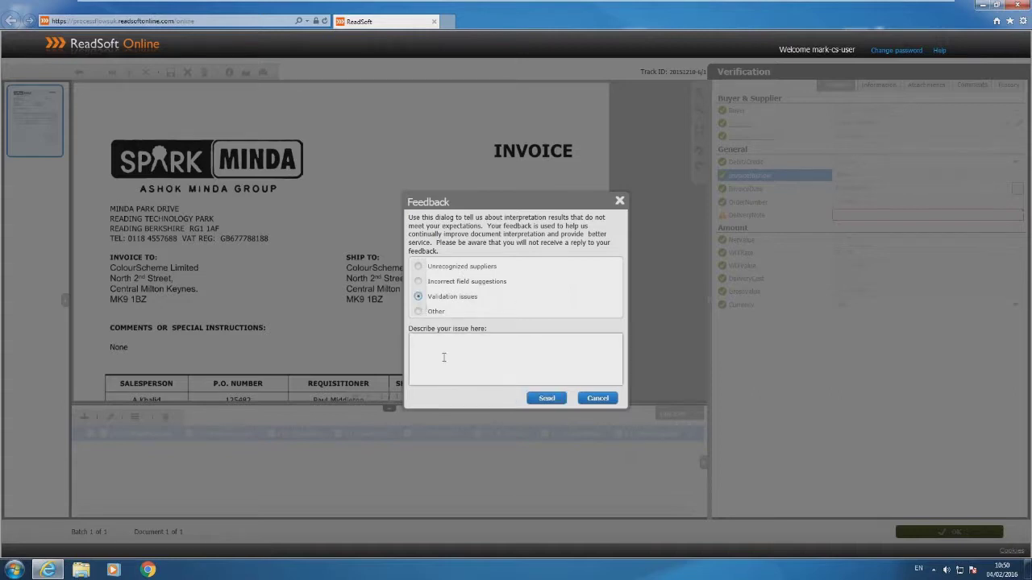
text(Invoice number always starts with alpha INV)
click(598, 400)
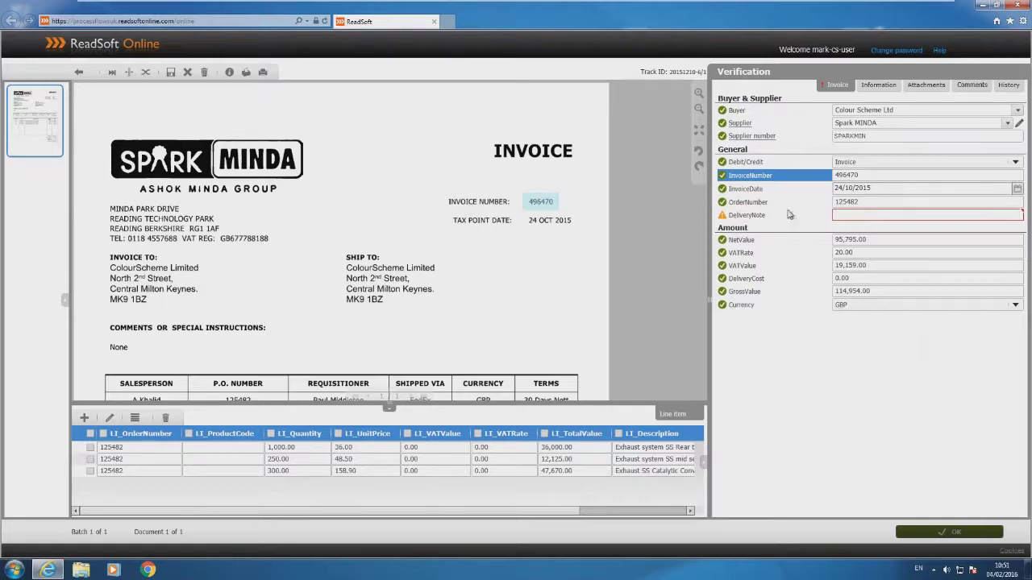
click(848, 215)
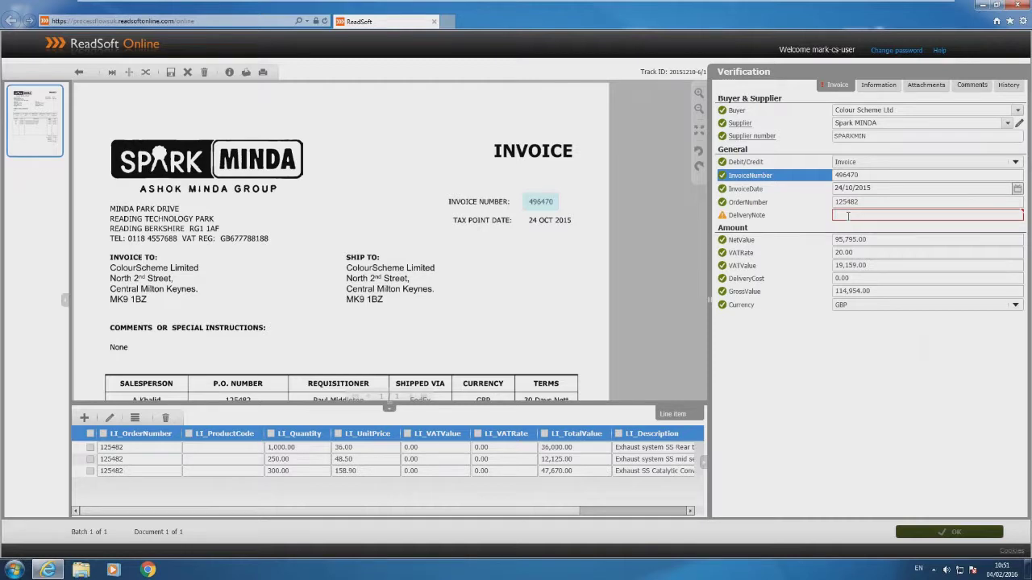
scroll(558, 274, down, 1)
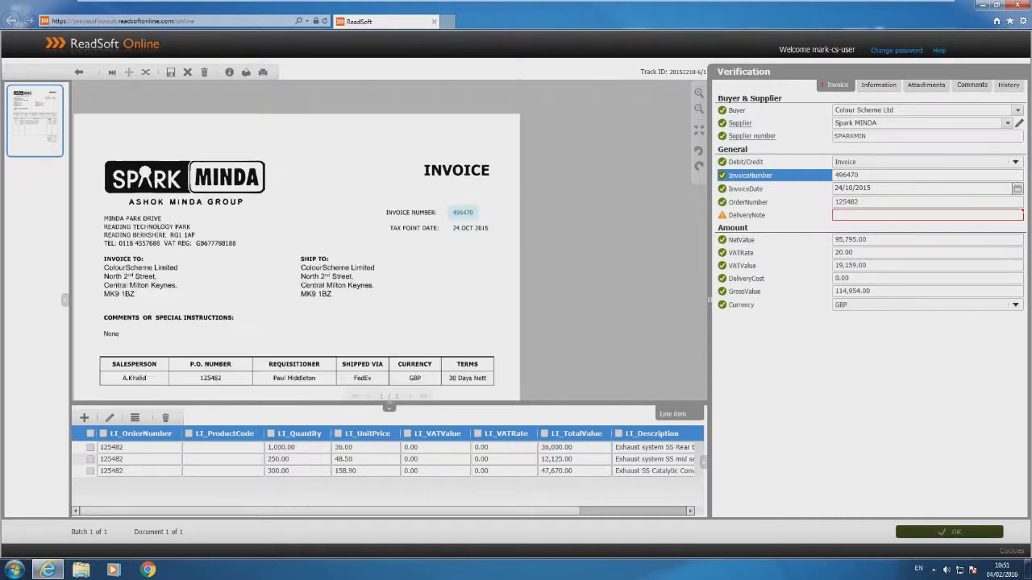
scroll(554, 267, up, 1)
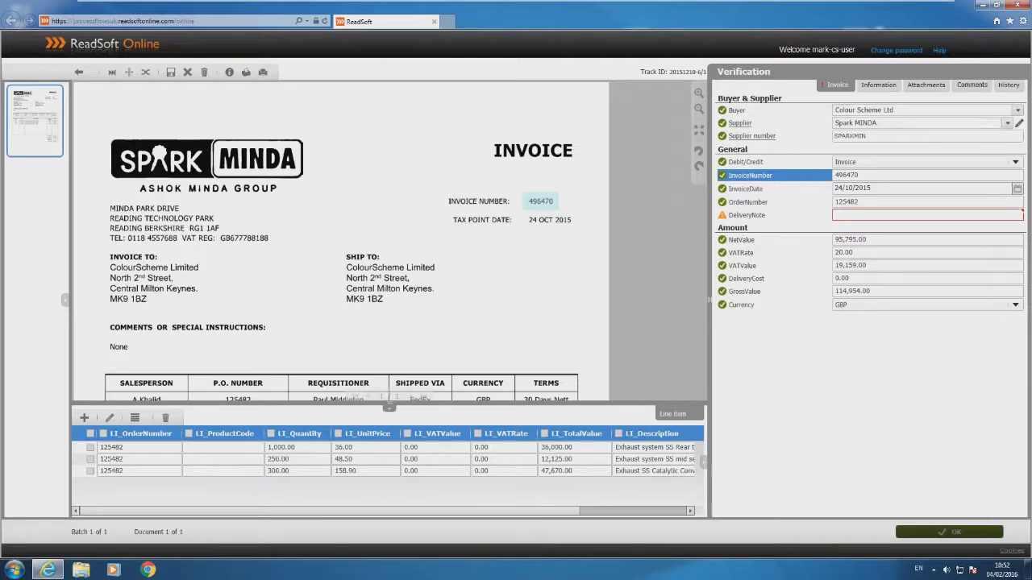
Step: Show invoice 496470's batch and document information, status Pending manual verification
click(882, 90)
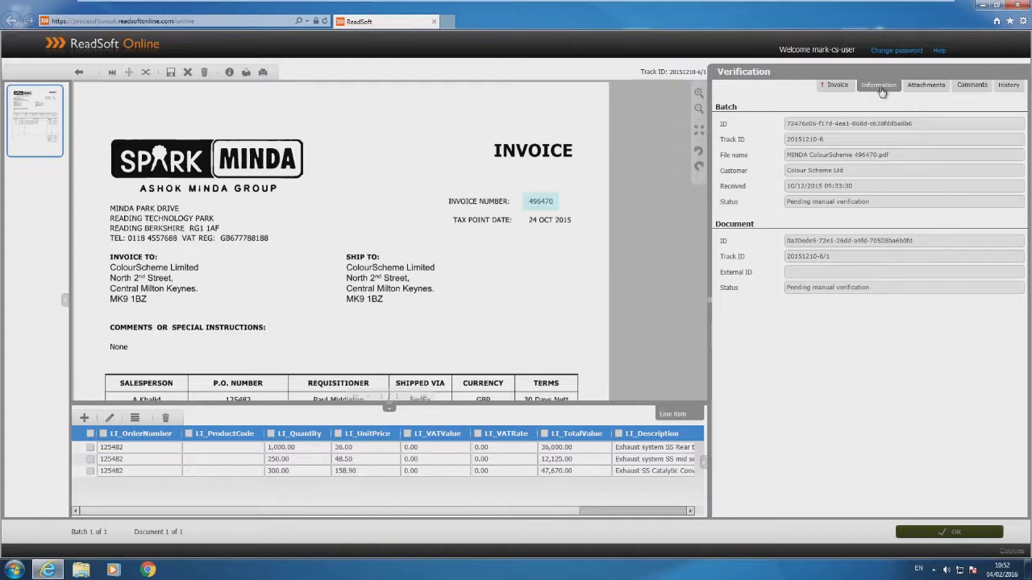
Step: Show invoice 496470's attachments and abandon adding a file, leaving none attached
click(927, 86)
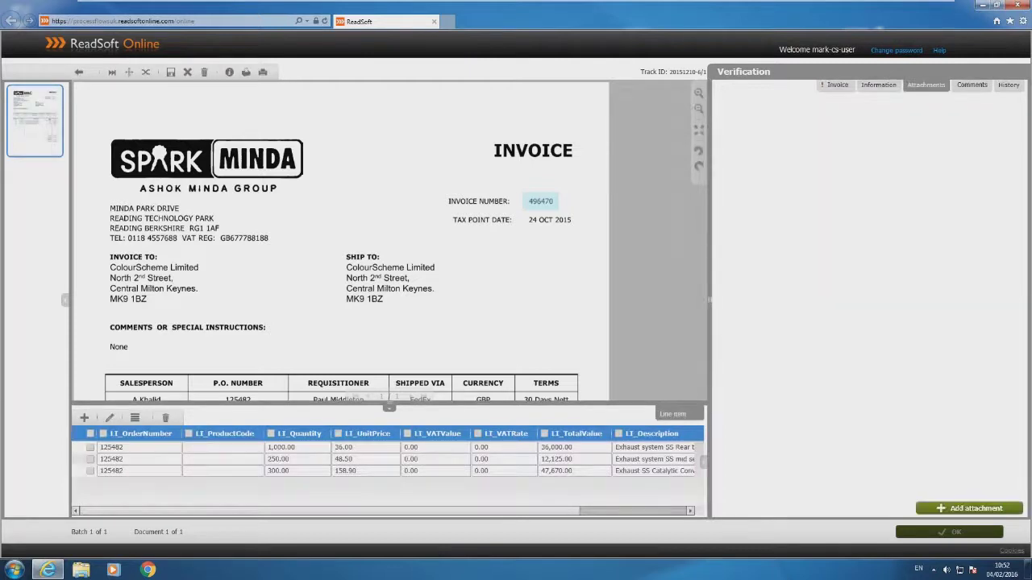
click(960, 506)
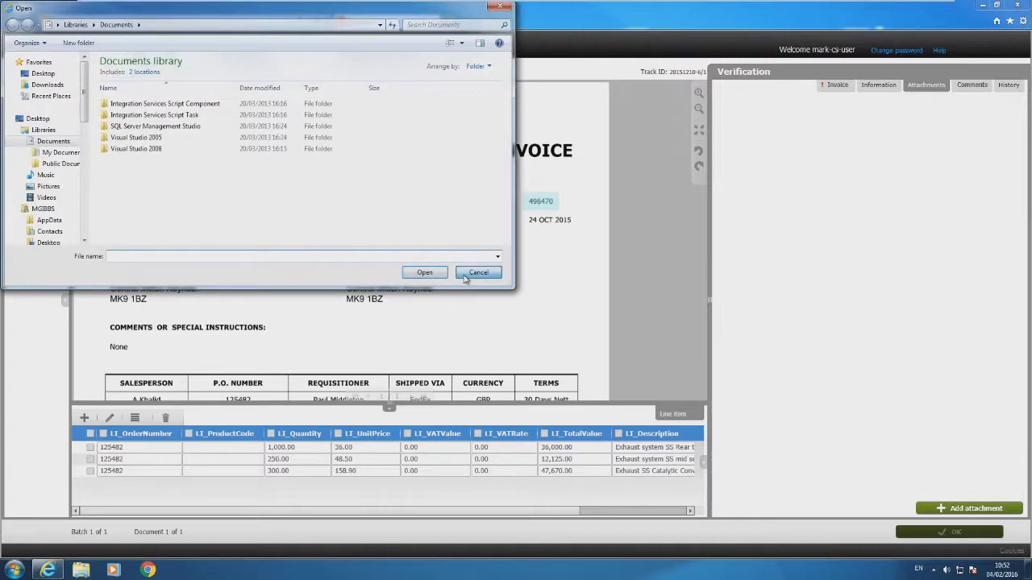
click(474, 271)
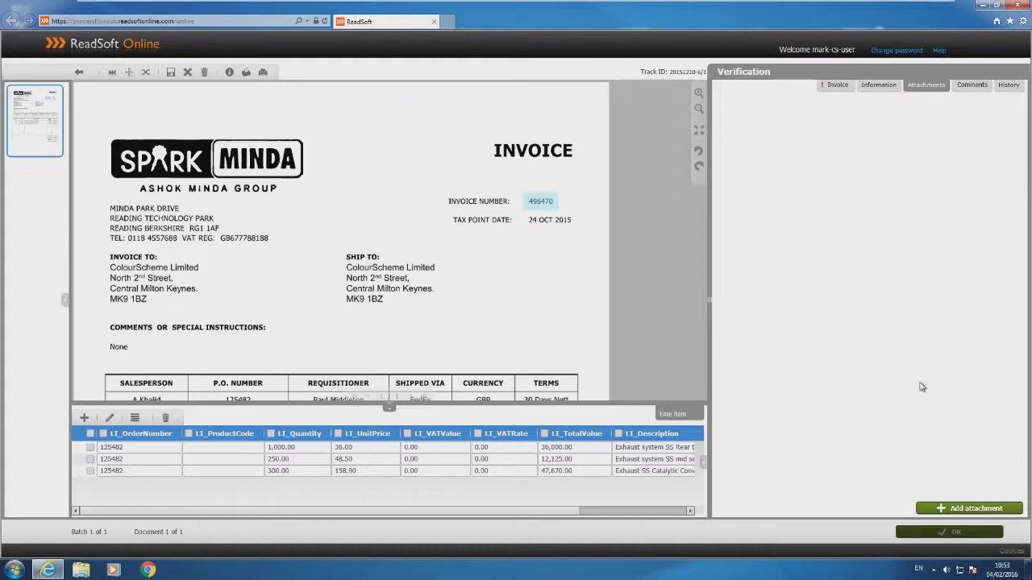
Step: Write the comment 'Called supplier today' on invoice 496470
click(970, 85)
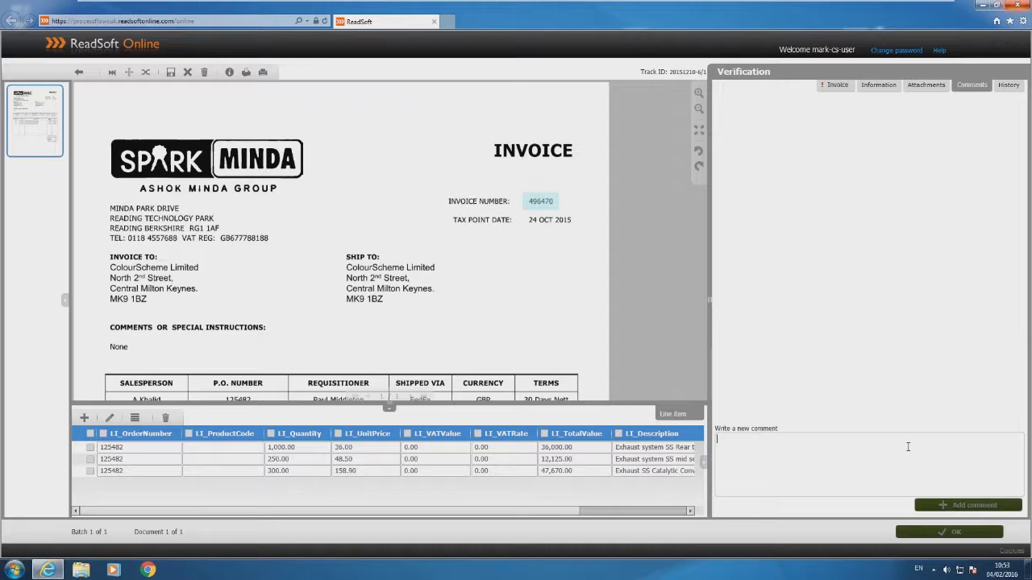
text(Cal)
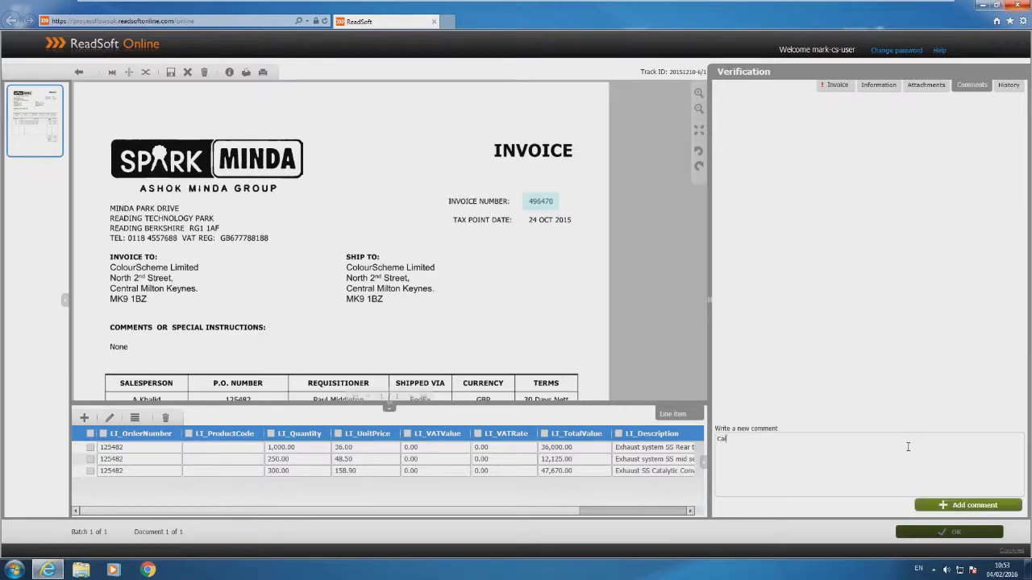
text(led supplier today)
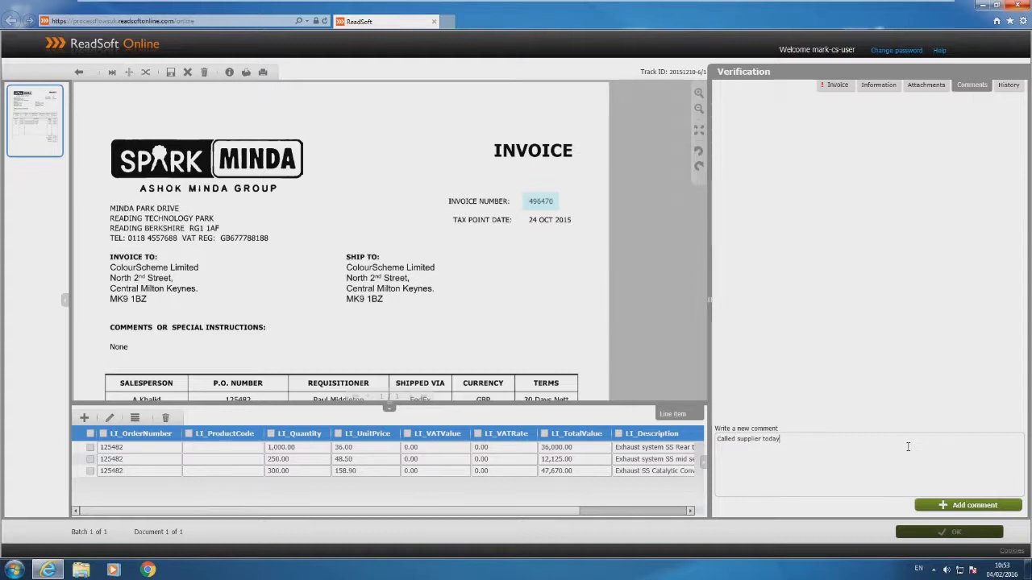
Step: Show invoice 496470's history of five events up to pending manual verification
click(1008, 86)
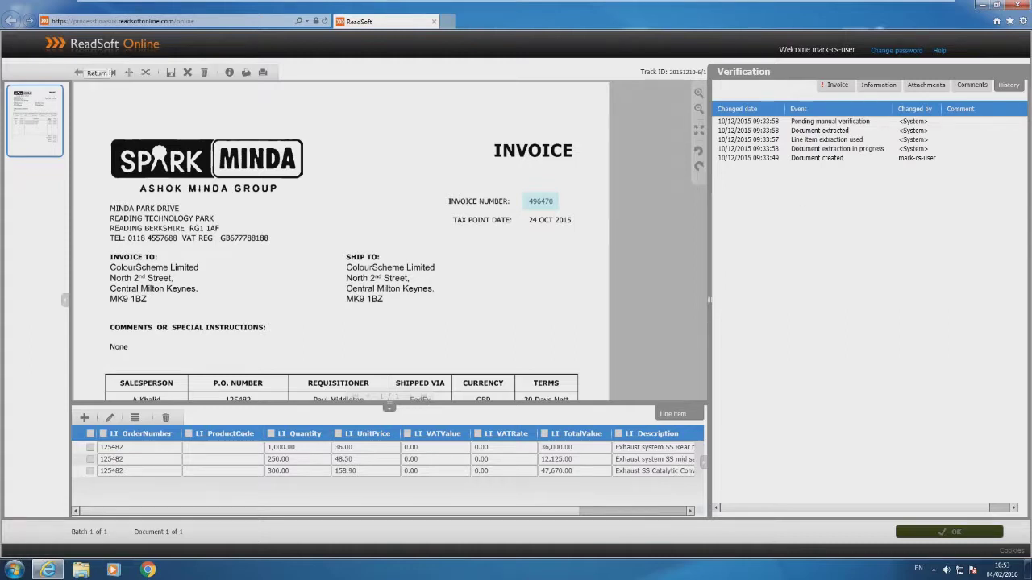
Step: Return from invoice 496470 to the Verify list of three Colour Scheme Ltd invoices
click(78, 72)
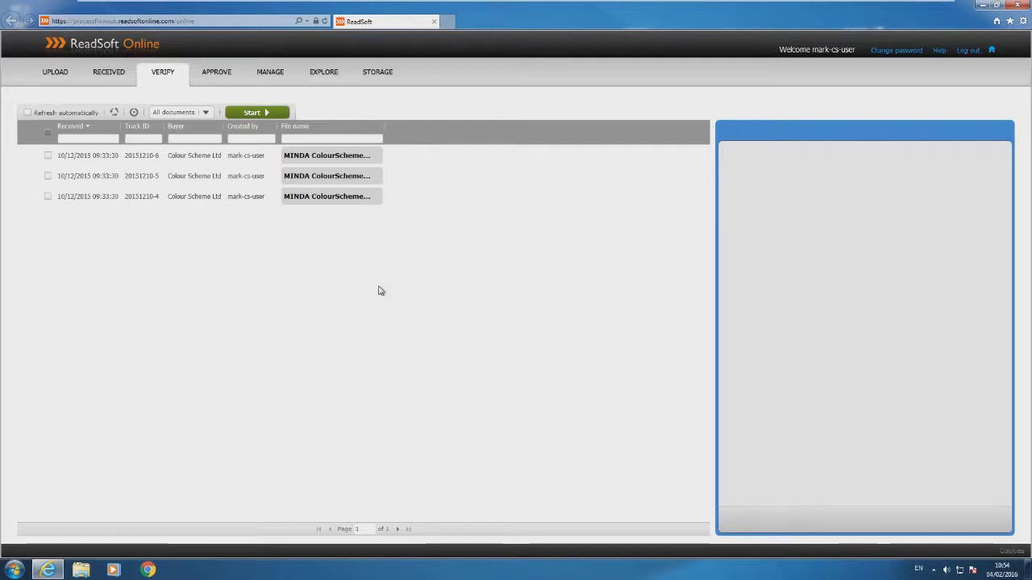
Step: Start approval of Spark MINDA invoice 20151210-3/1 (496458) from the Approve list
click(219, 74)
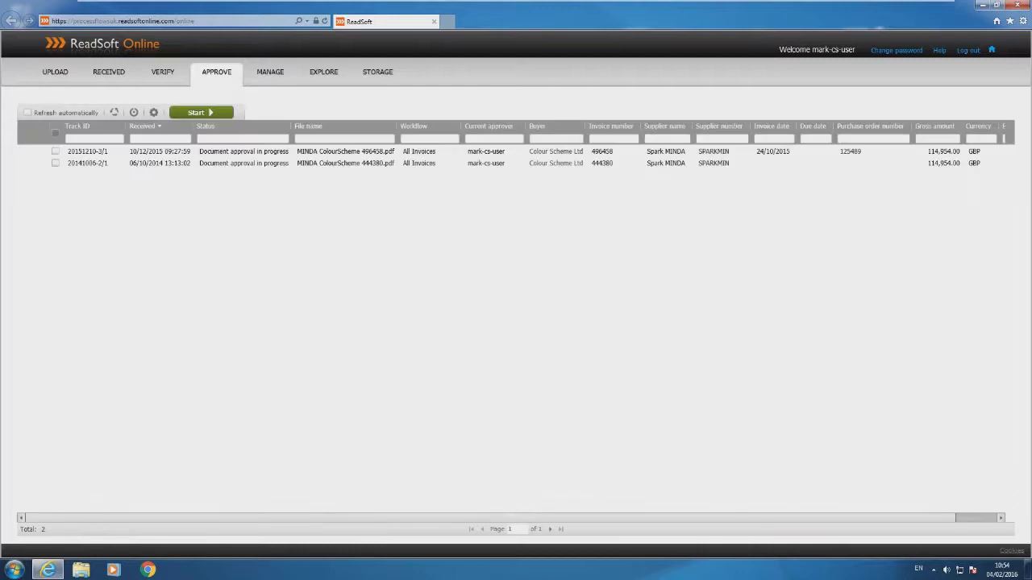
click(56, 152)
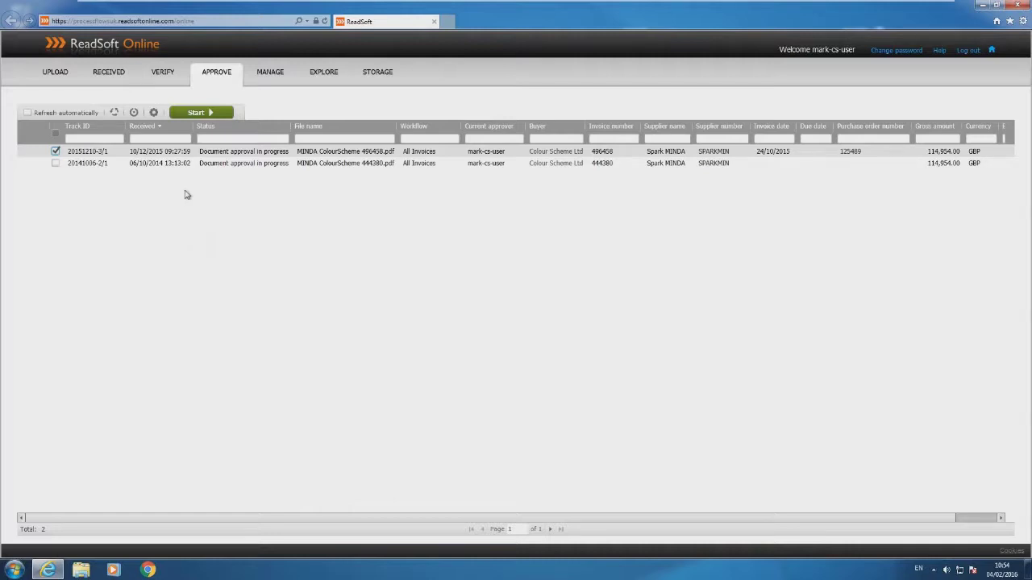
click(209, 113)
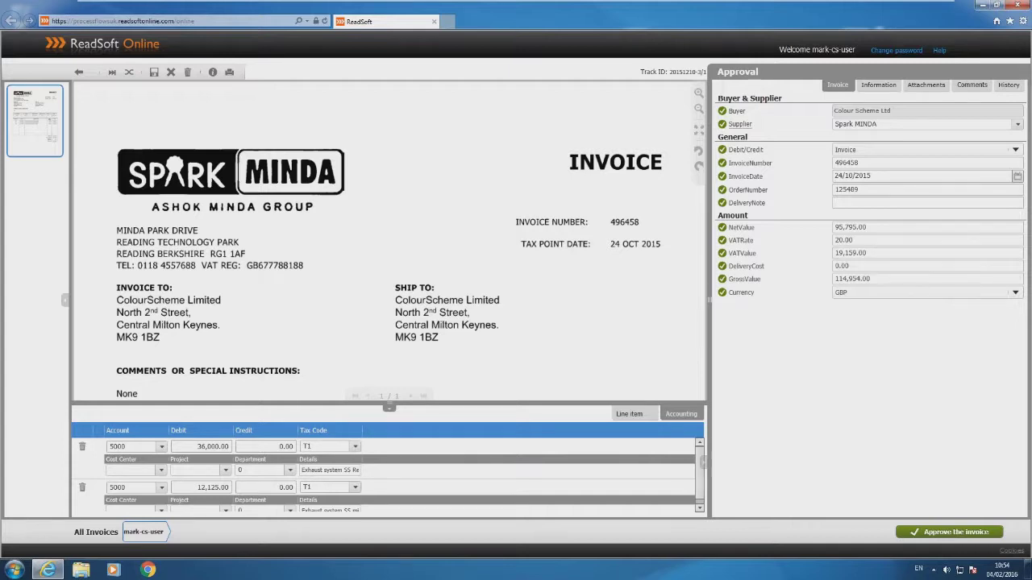
Step: Review invoice 496458's line items and accounting lines
scroll(699, 486, down, 1)
scroll(703, 448, up, 1)
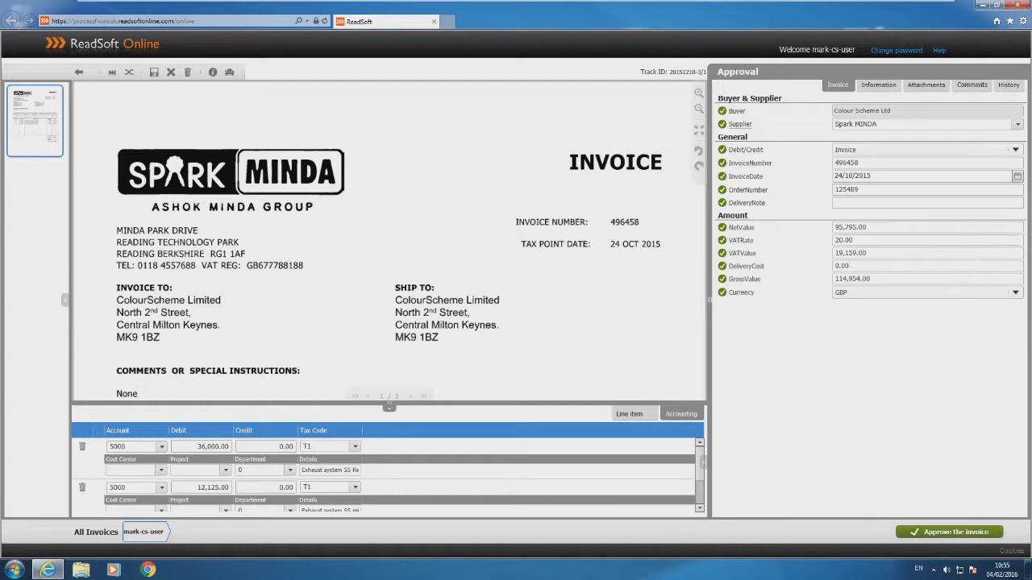
click(629, 418)
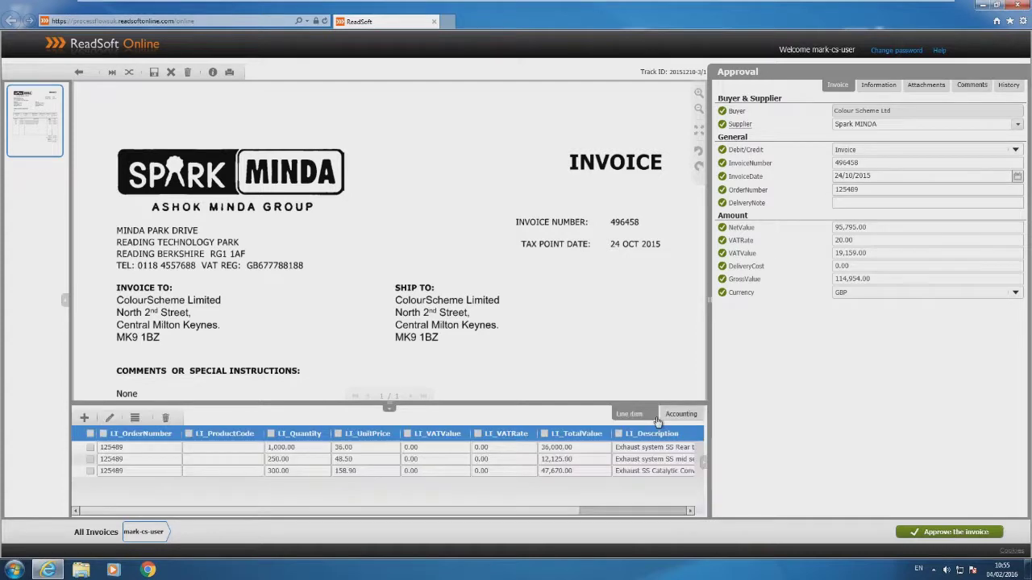
click(678, 416)
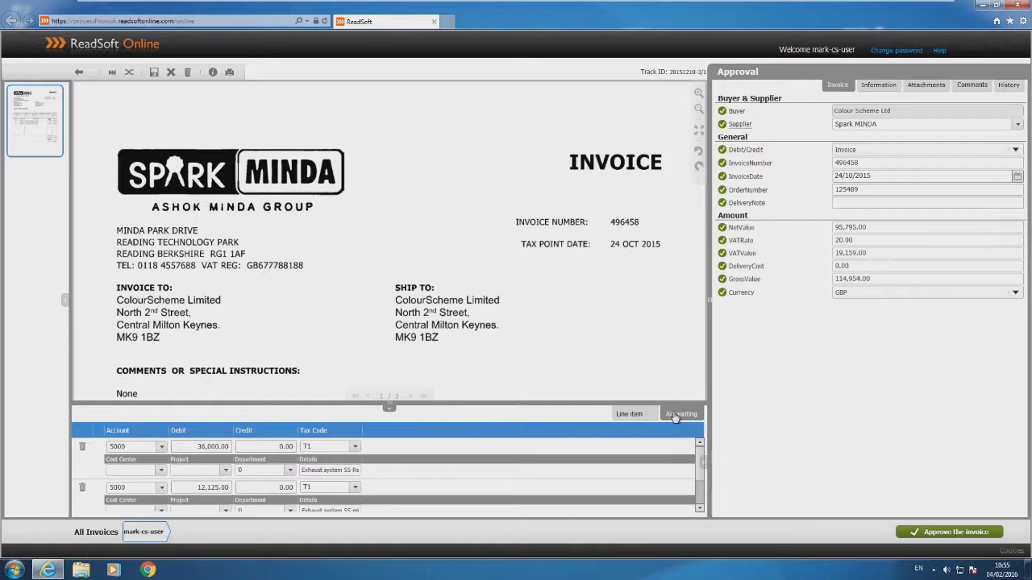
scroll(701, 464, down, 2)
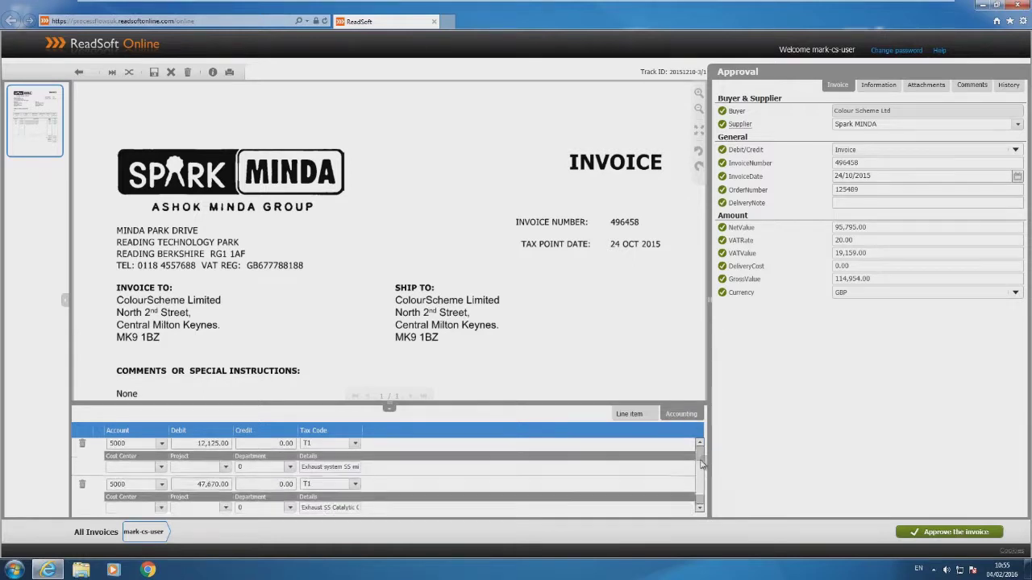
scroll(702, 464, up, 2)
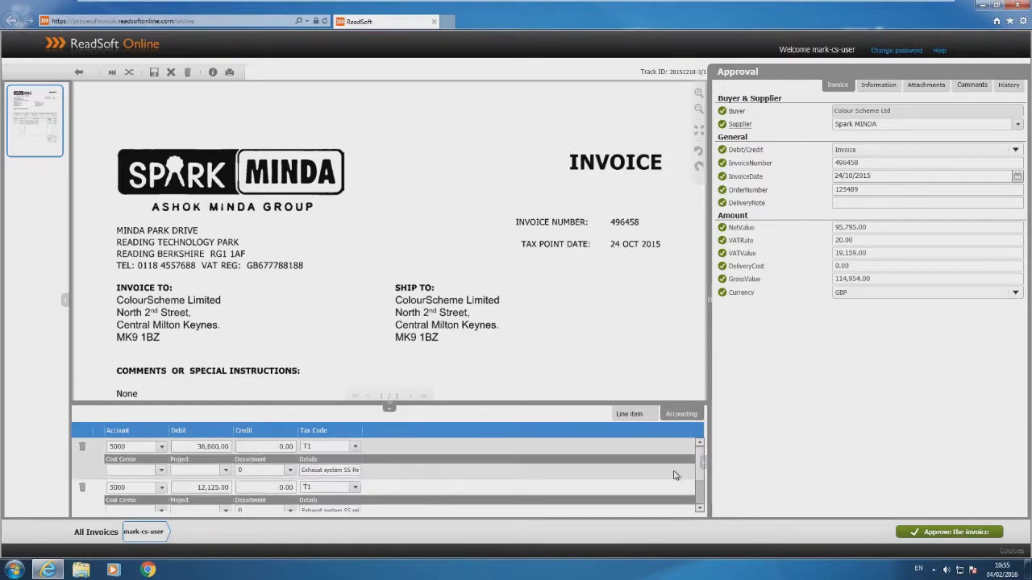
Step: Assign cost centre LAB1 and project 1002 to the first accounting line, then return to the list
click(146, 470)
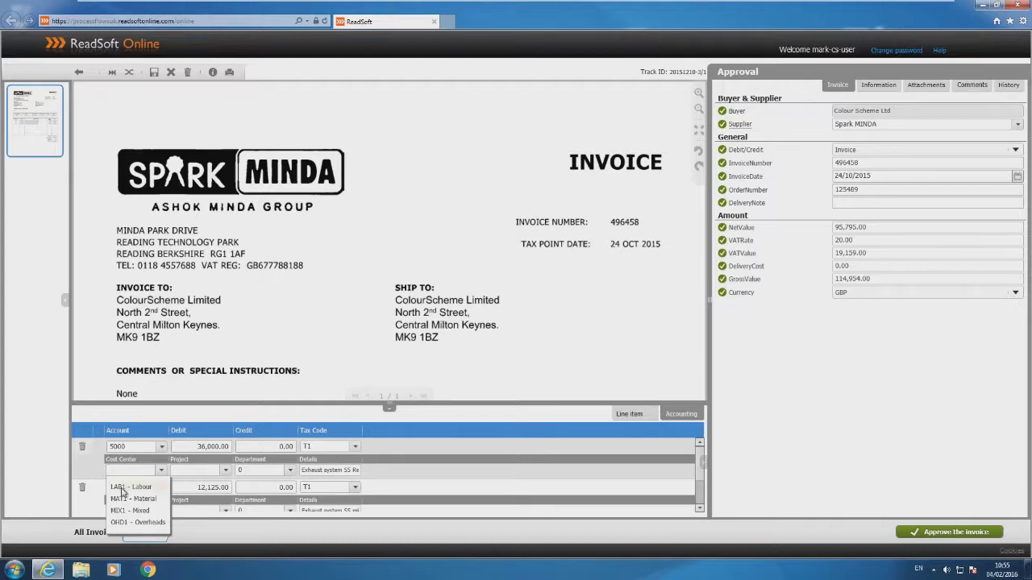
click(121, 489)
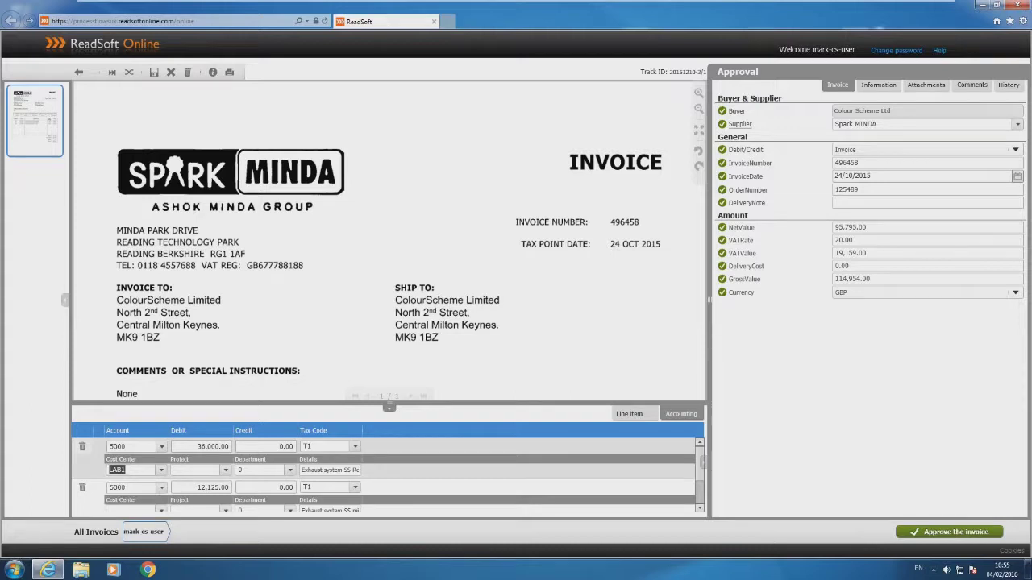
click(208, 470)
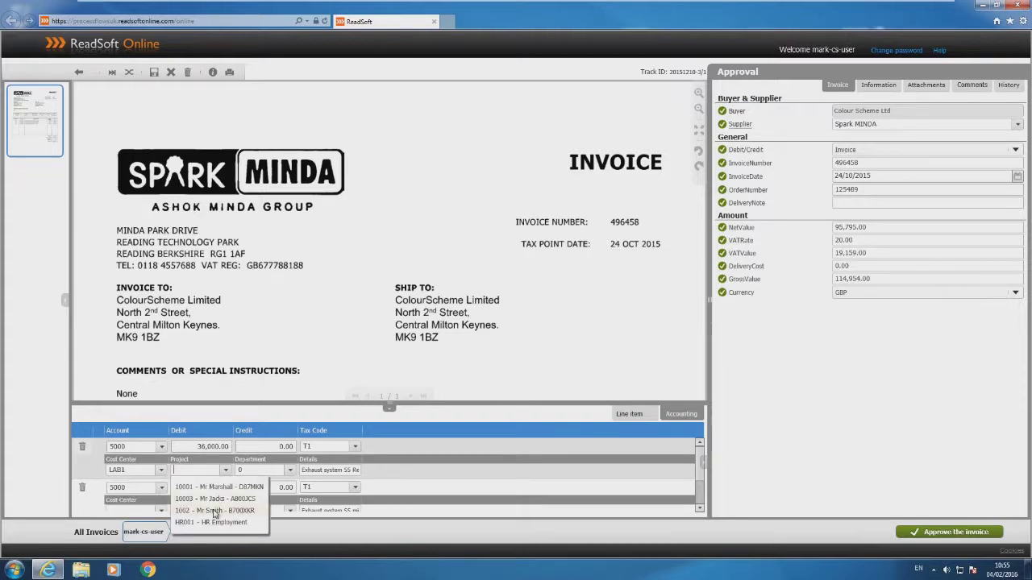
click(215, 511)
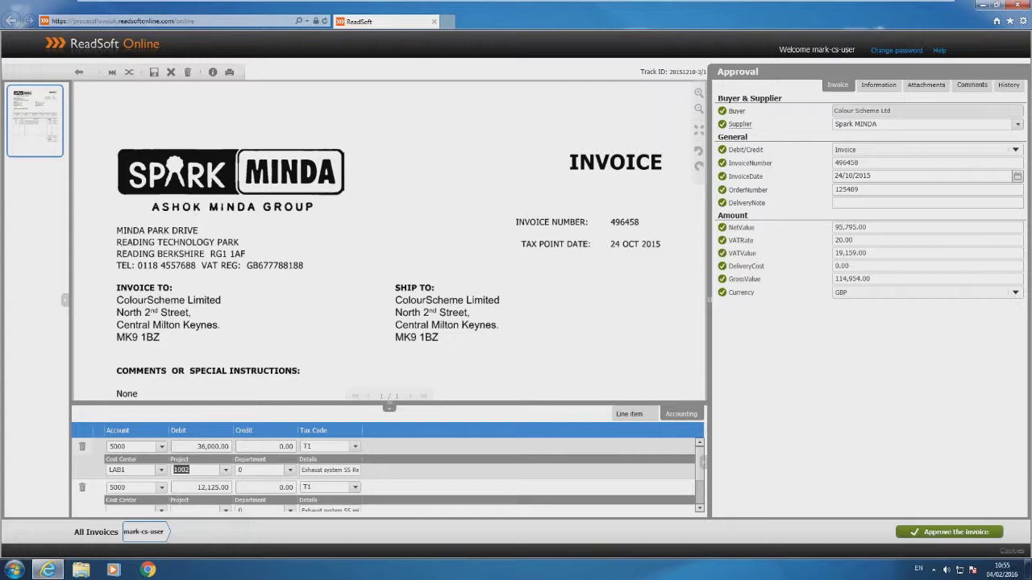
click(79, 73)
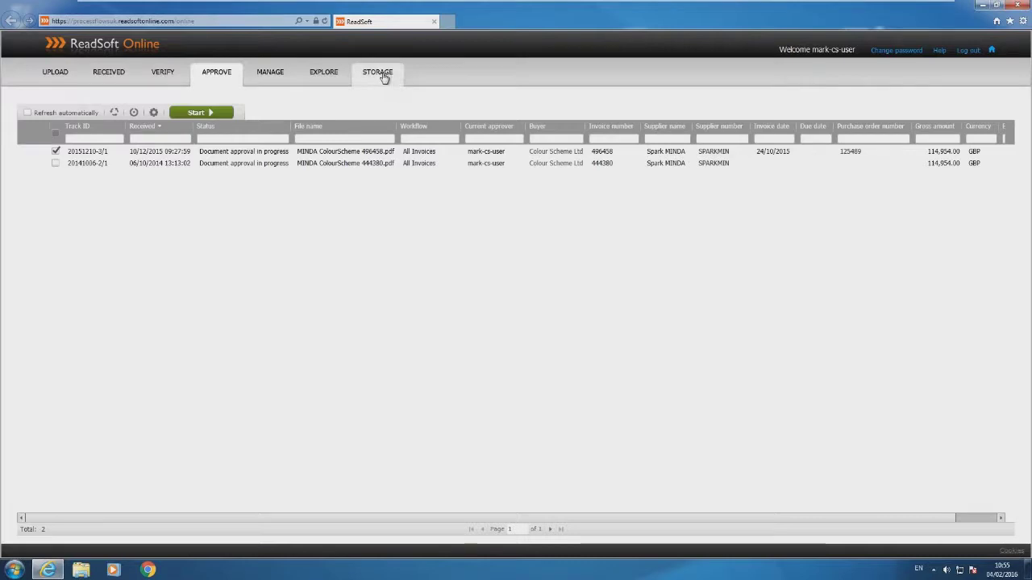
Step: Filter Storage by invoice number and open stored invoice 444370
click(379, 73)
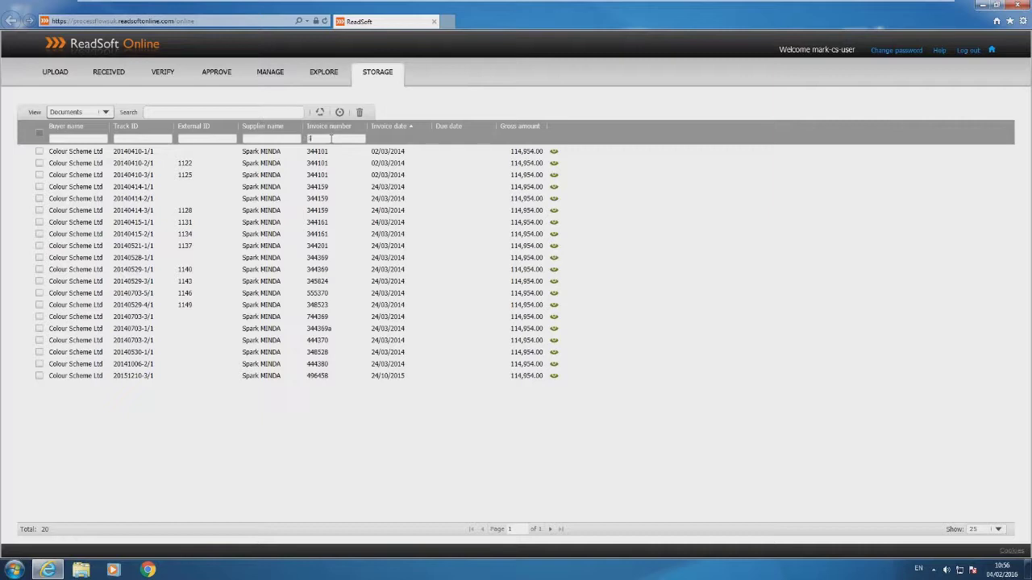
text(44)
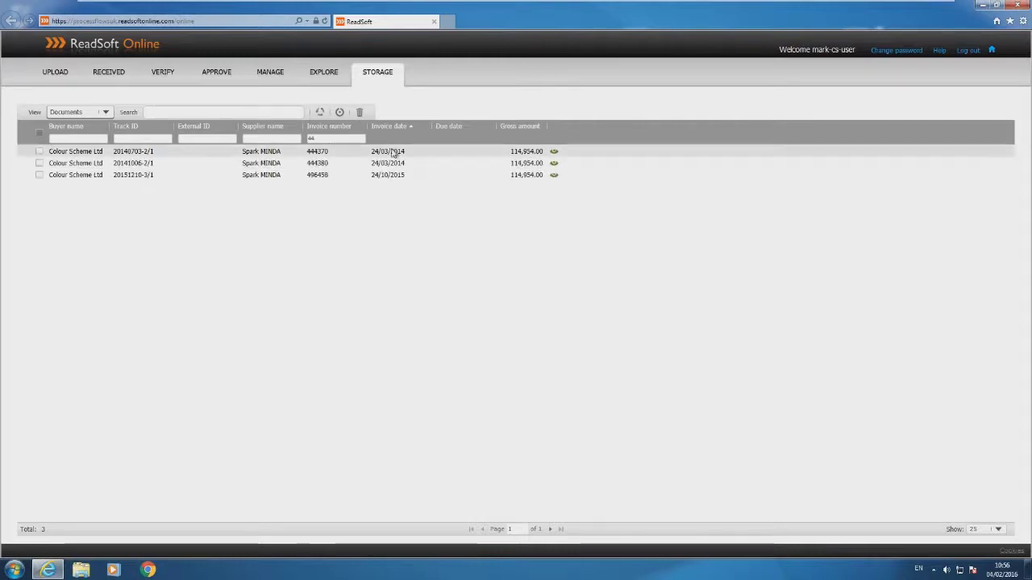
click(554, 155)
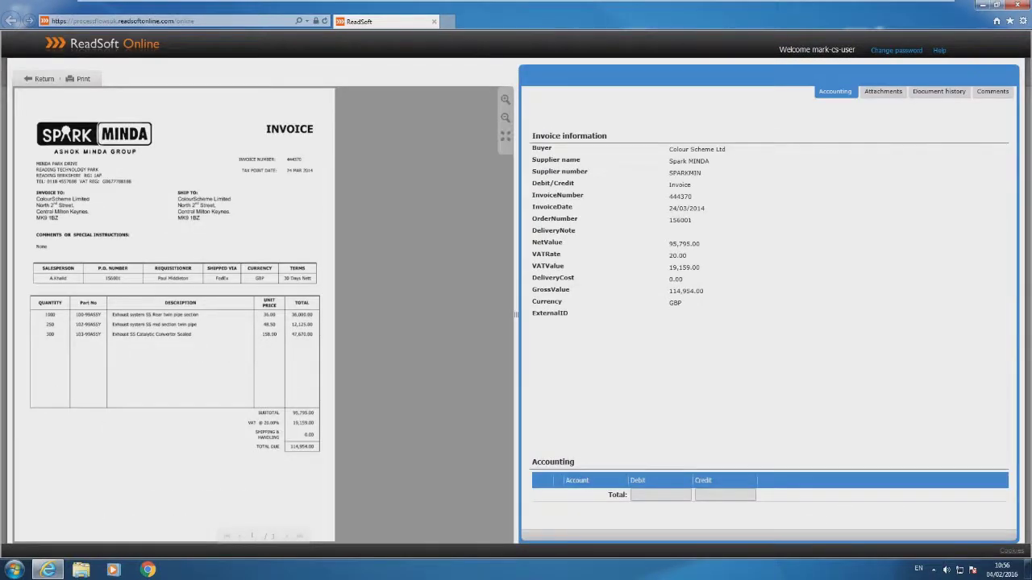
Step: Check the invoice's attachments, document history, comments and accounting, then return to Storage
click(883, 93)
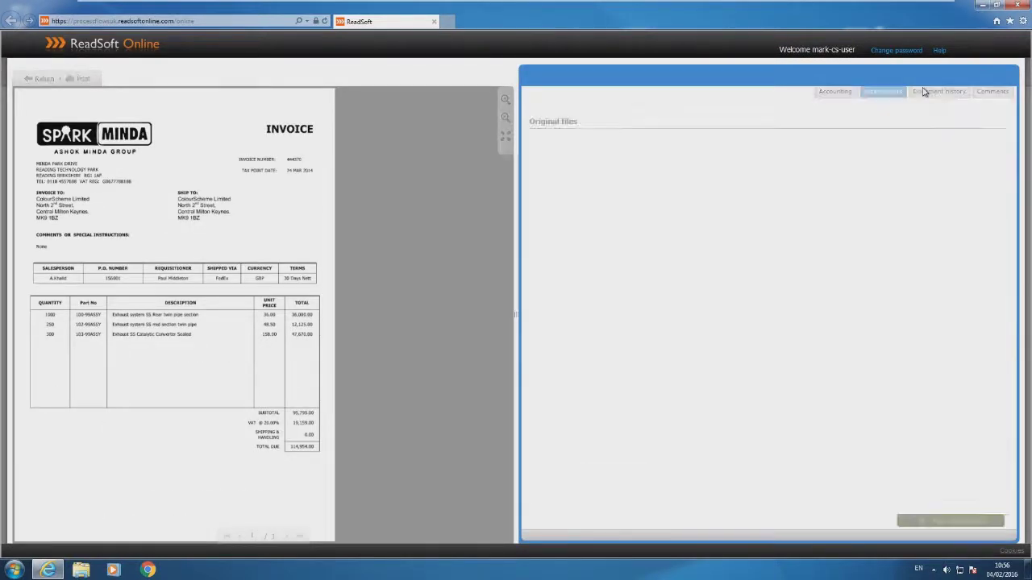
click(941, 93)
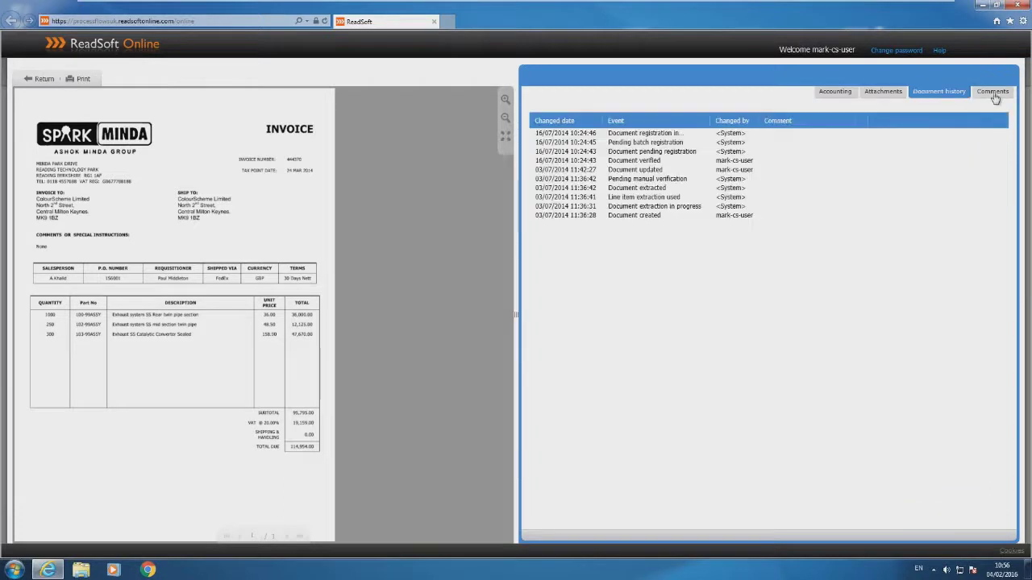
click(991, 94)
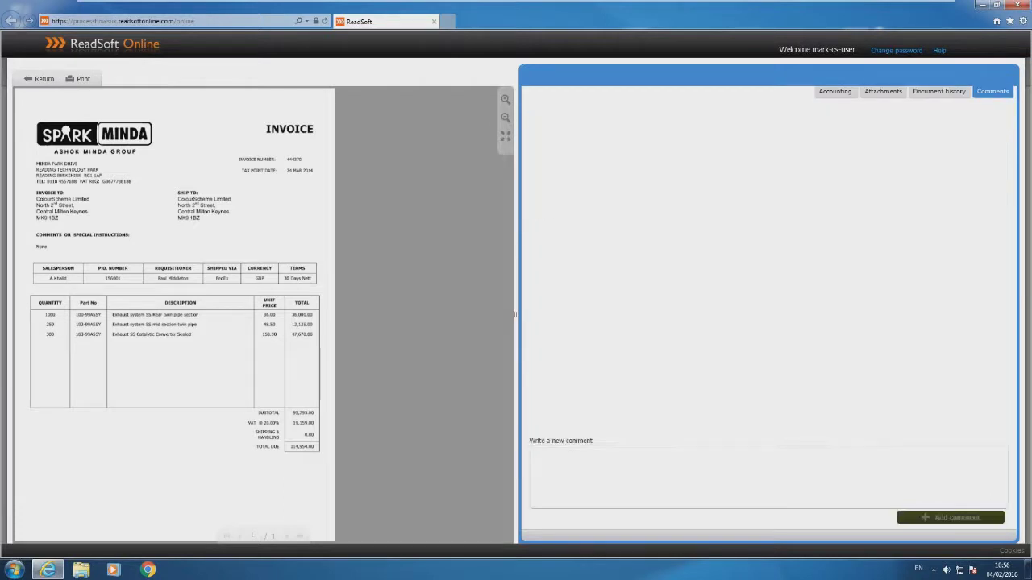
click(837, 95)
click(40, 79)
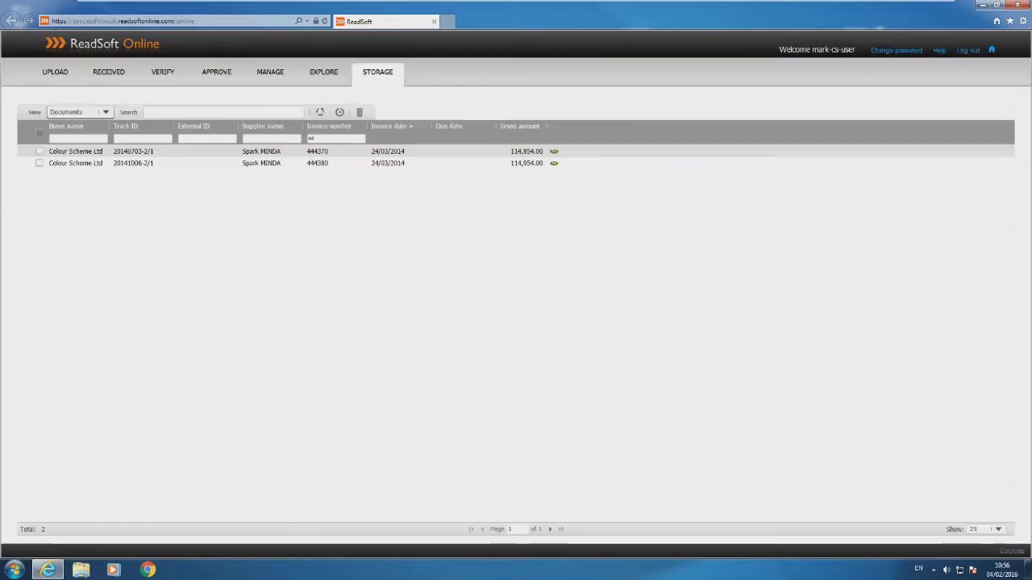
Step: Minimize the browser and launch Sage 50, then back out after the maximum-companies message
click(985, 8)
double_click(20, 135)
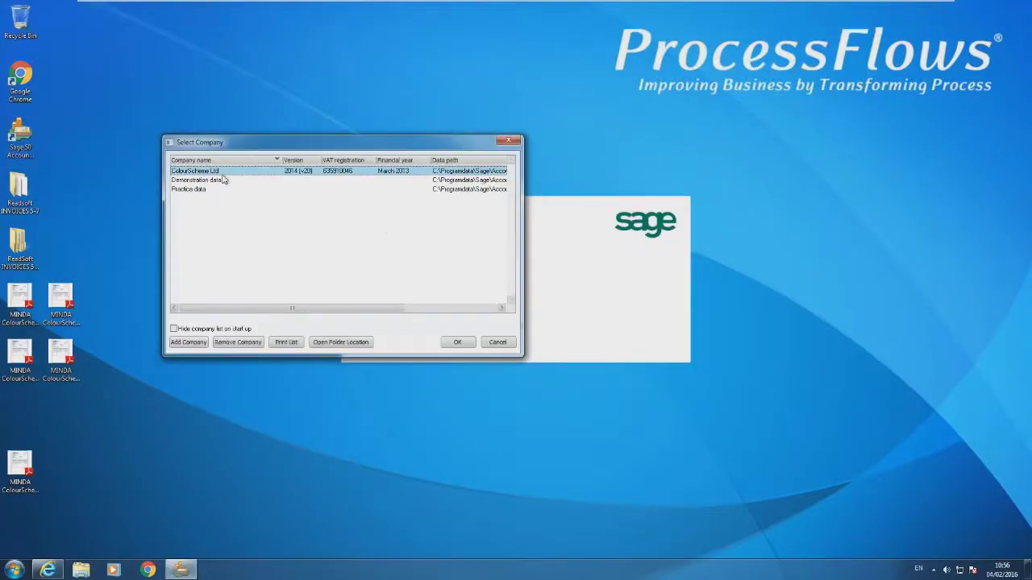
click(191, 343)
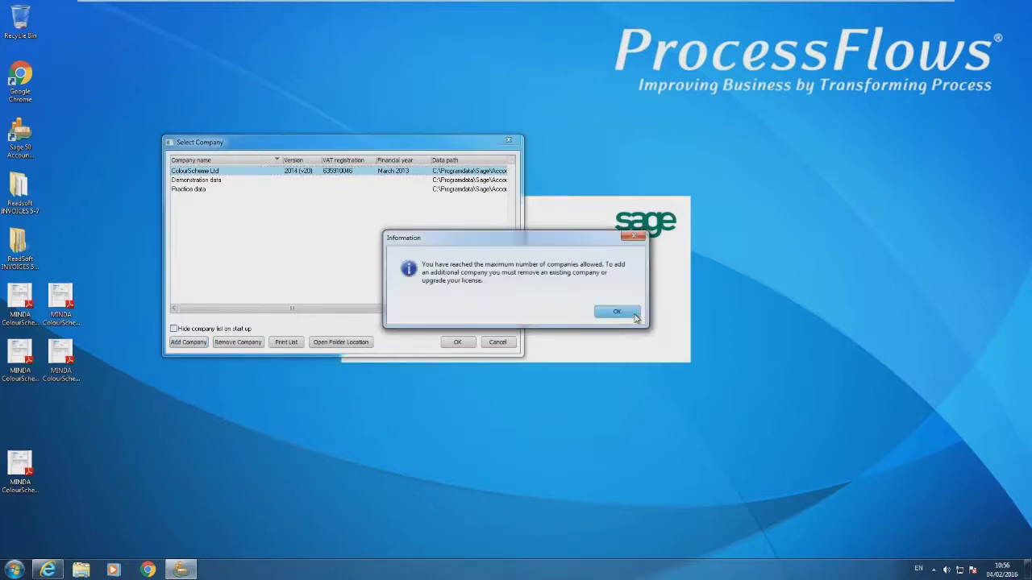
click(617, 313)
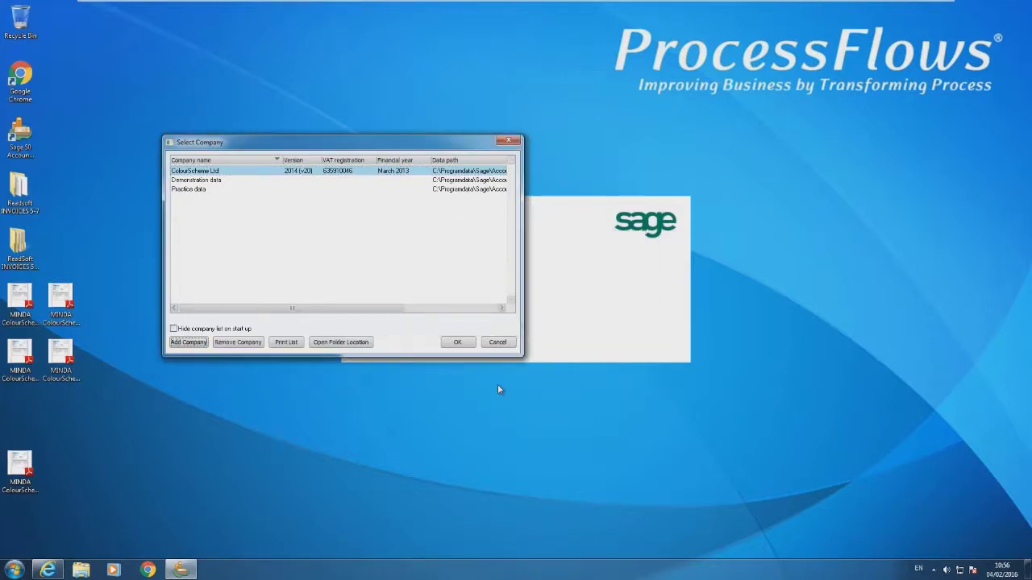
click(494, 347)
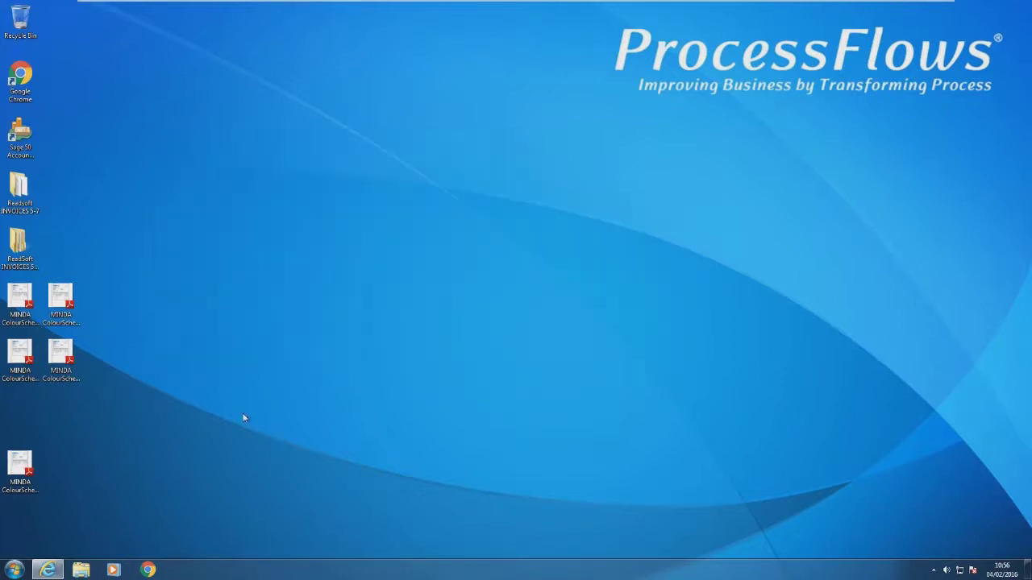
Step: Relaunch Sage 50 and log on to the ColourScheme Ltd company
double_click(17, 135)
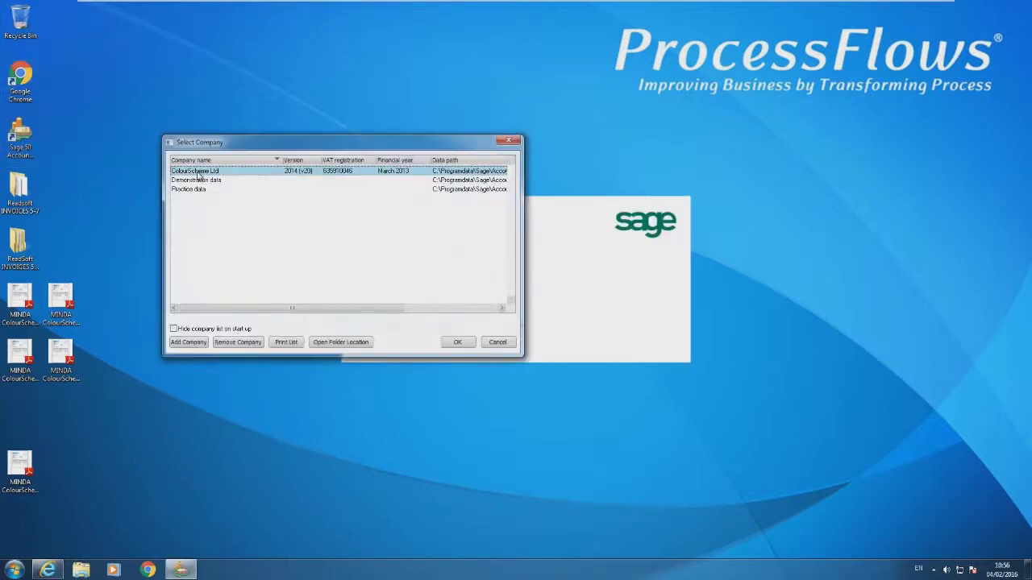
key(Return)
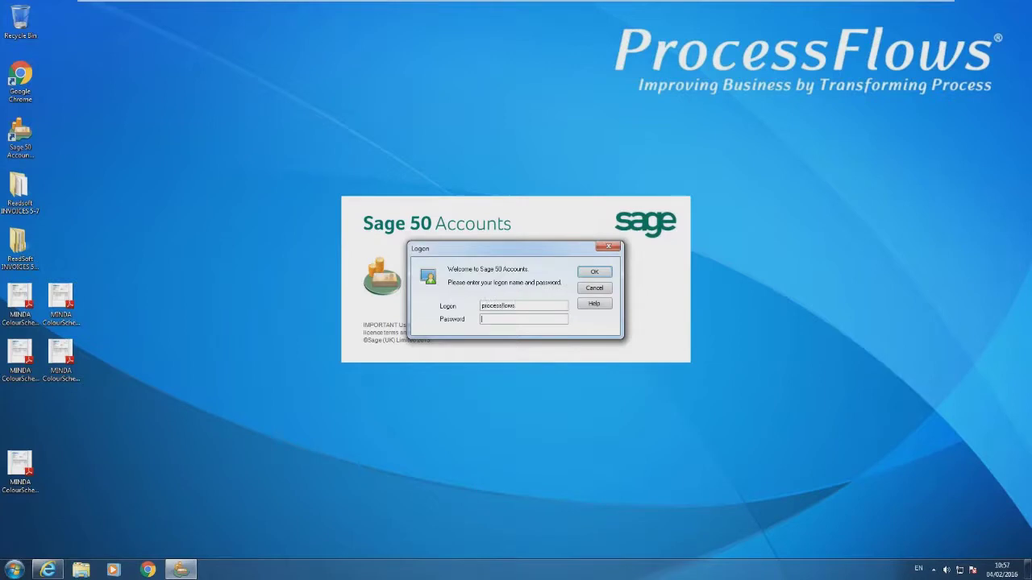
key(Return)
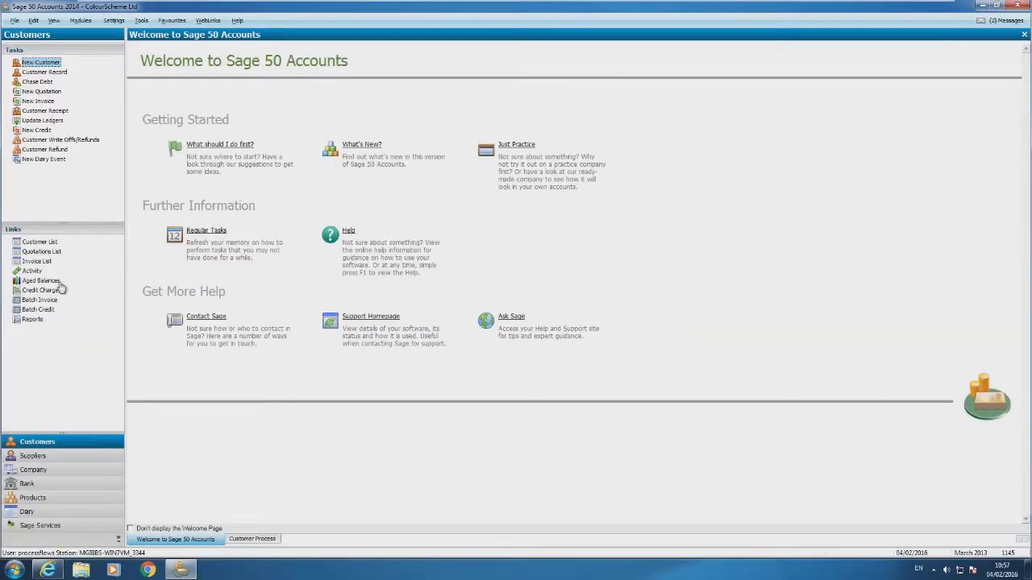
Step: Open the SPARKMIN supplier record from the Suppliers list and view its Memo attachments
click(65, 456)
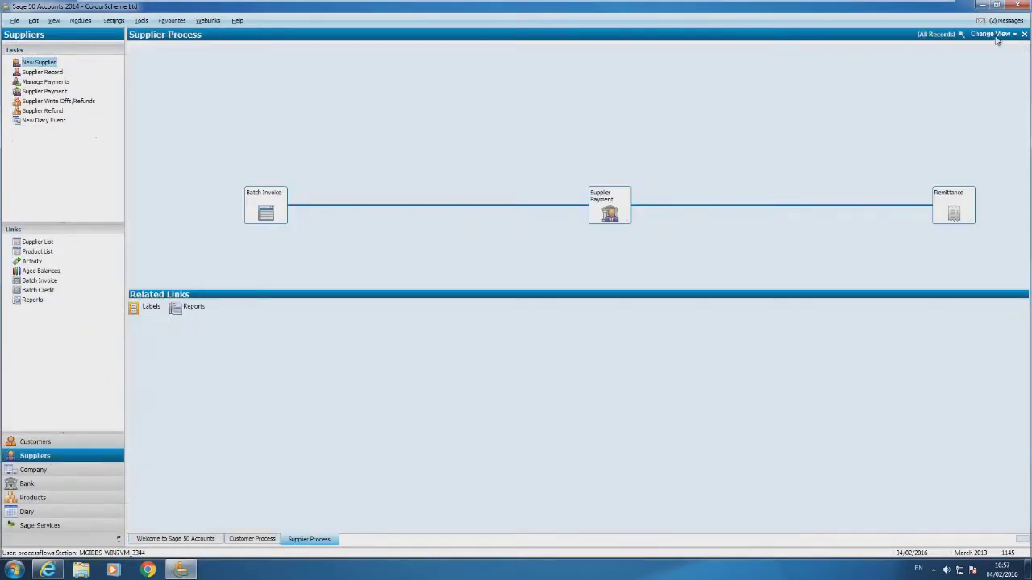
click(995, 36)
click(976, 58)
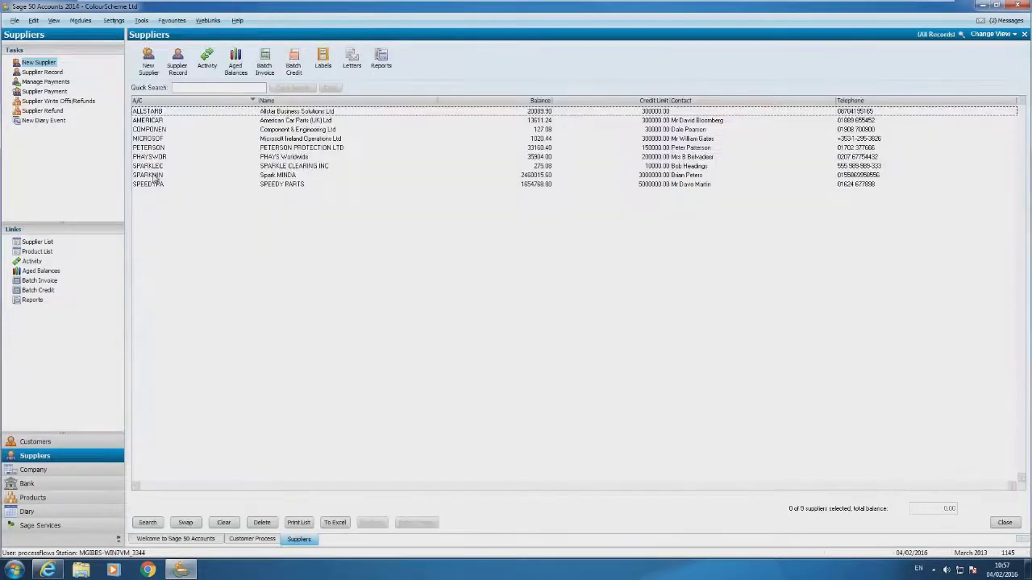
double_click(156, 176)
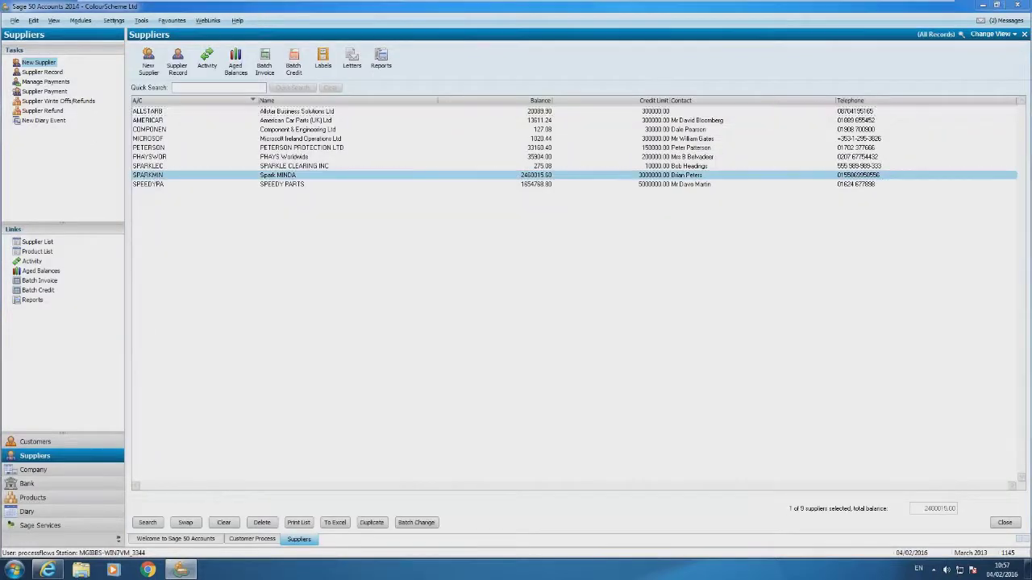
click(549, 141)
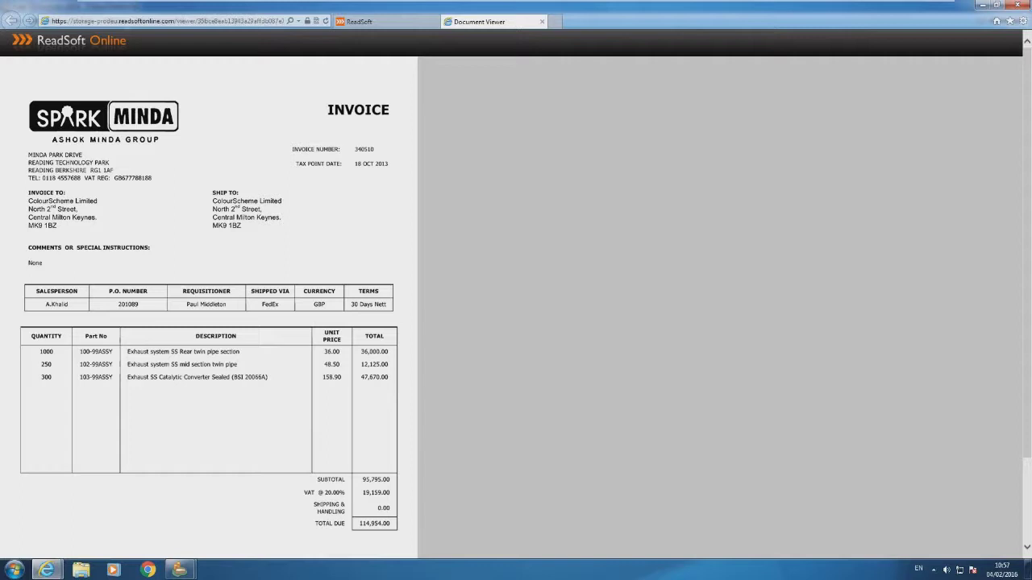
Step: Return to the ReadSoft browser tab and log out
click(387, 24)
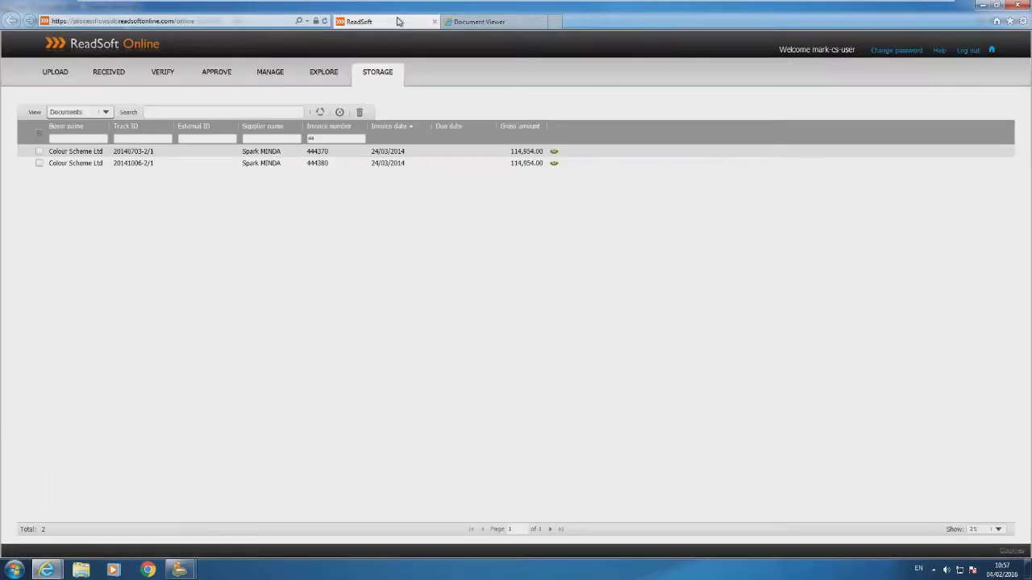
click(967, 52)
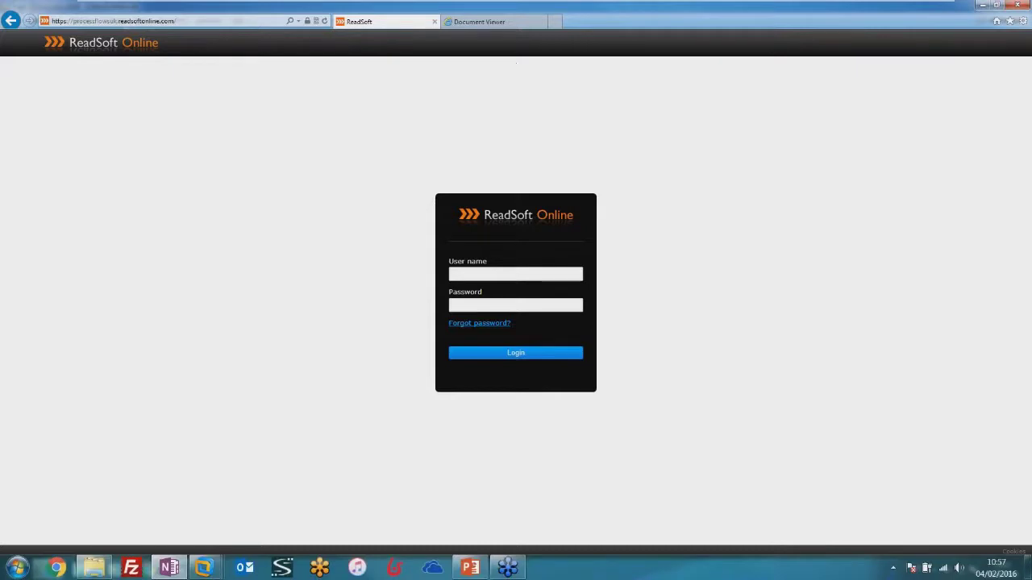
Step: Enter the administrator account's user name on the login page
click(472, 275)
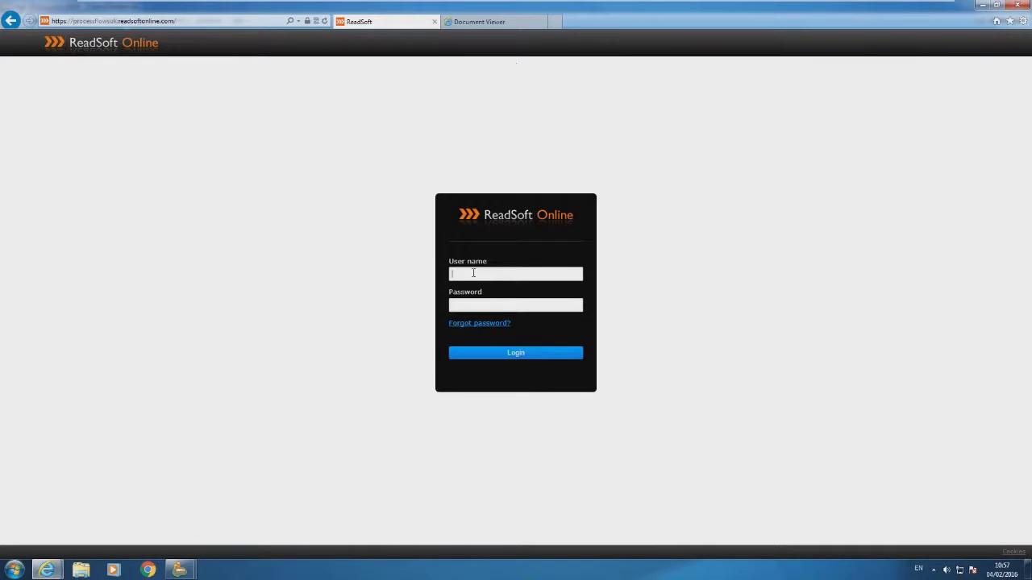
text(mark pf.admin)
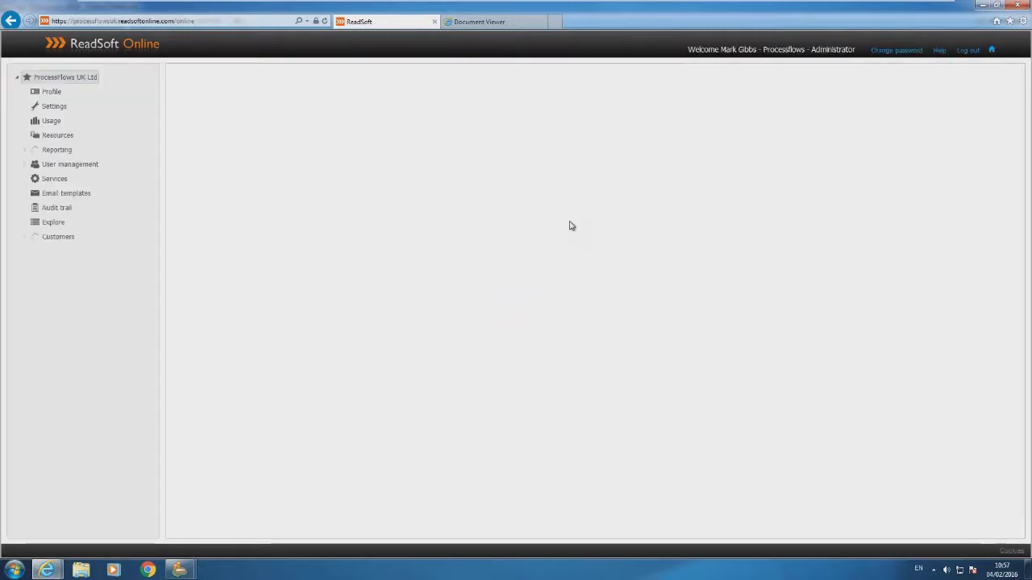
Step: Open Colour Scheme Ltd's user management and list its users
click(25, 237)
click(50, 254)
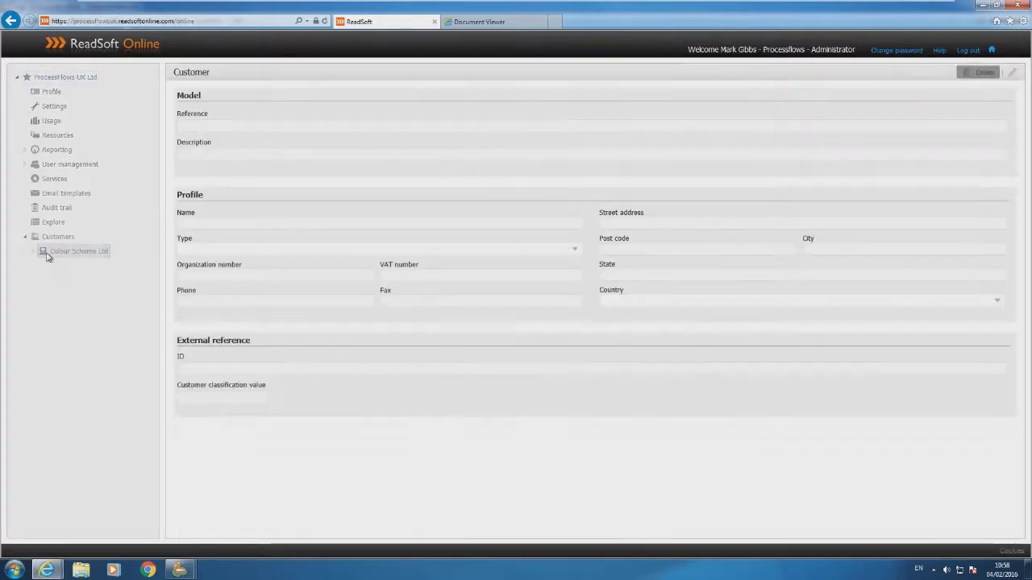
click(33, 252)
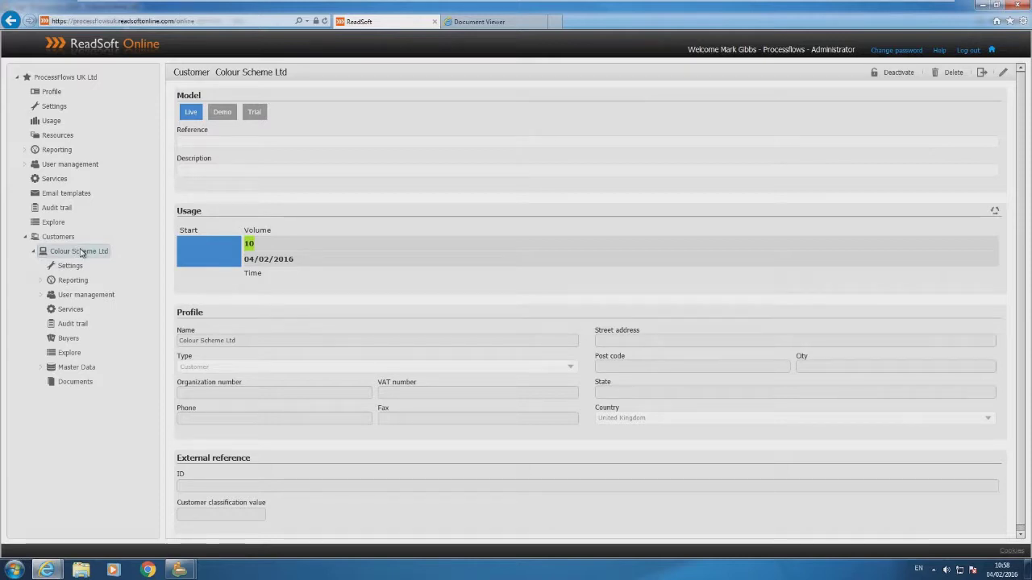
click(66, 297)
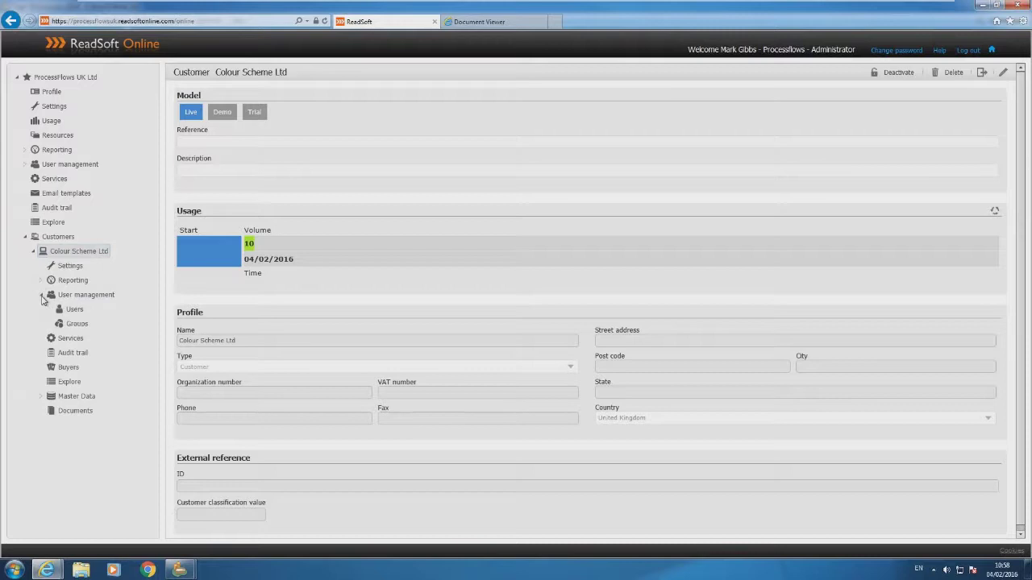
click(78, 296)
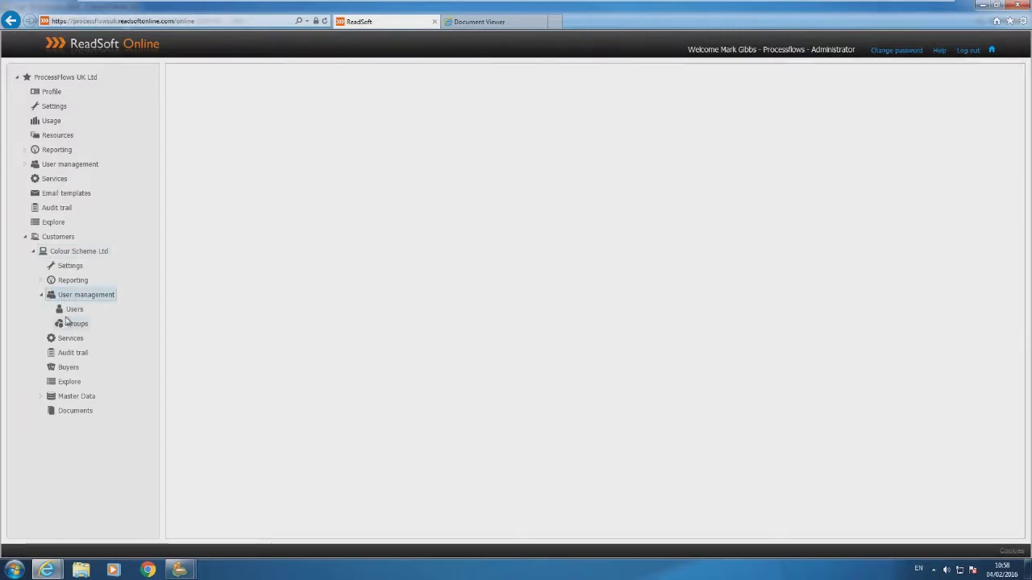
click(74, 309)
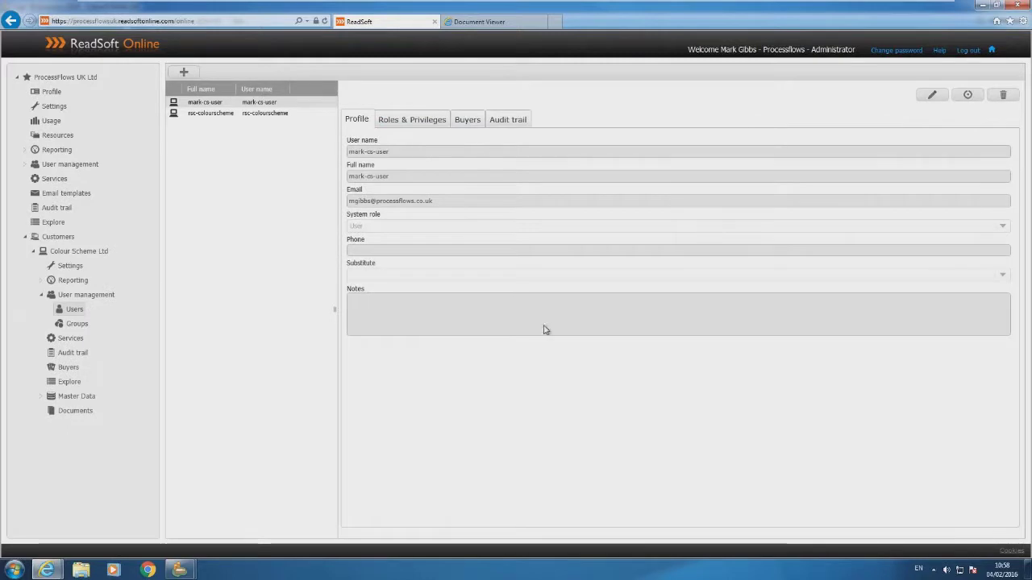
Step: Review the user's roles, buyer access and audit trail, then open Reporting
click(409, 120)
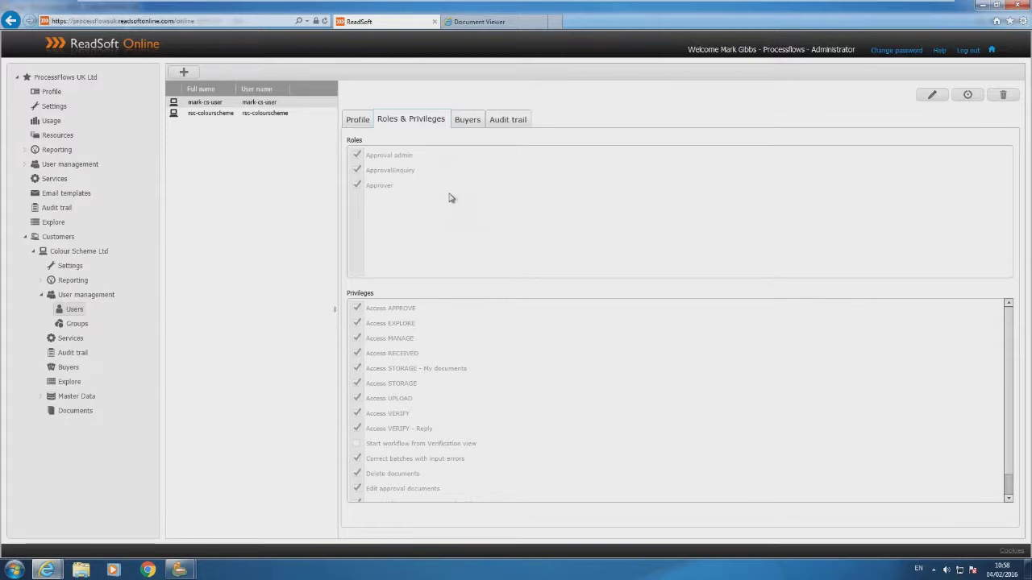
click(472, 122)
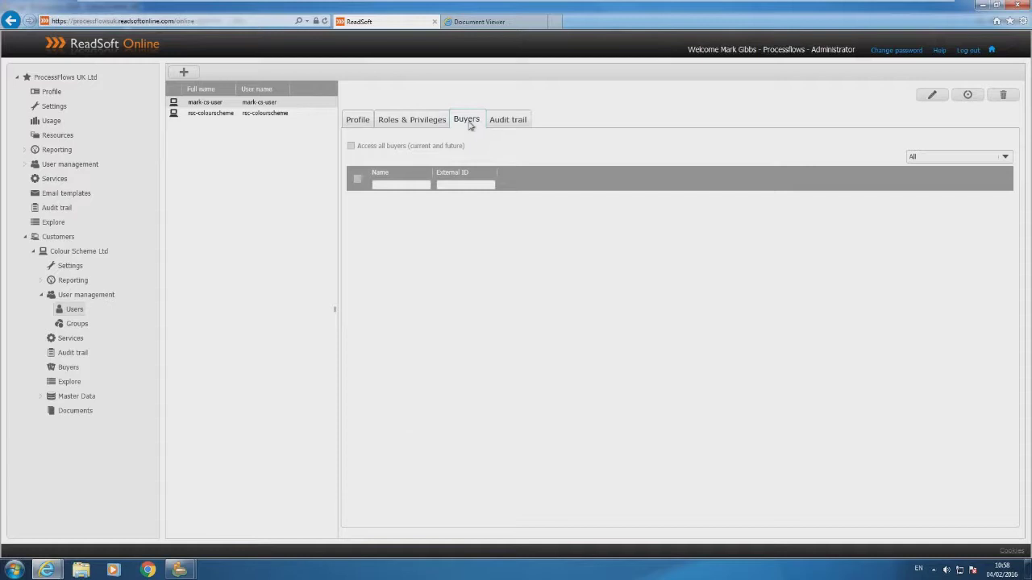
click(511, 122)
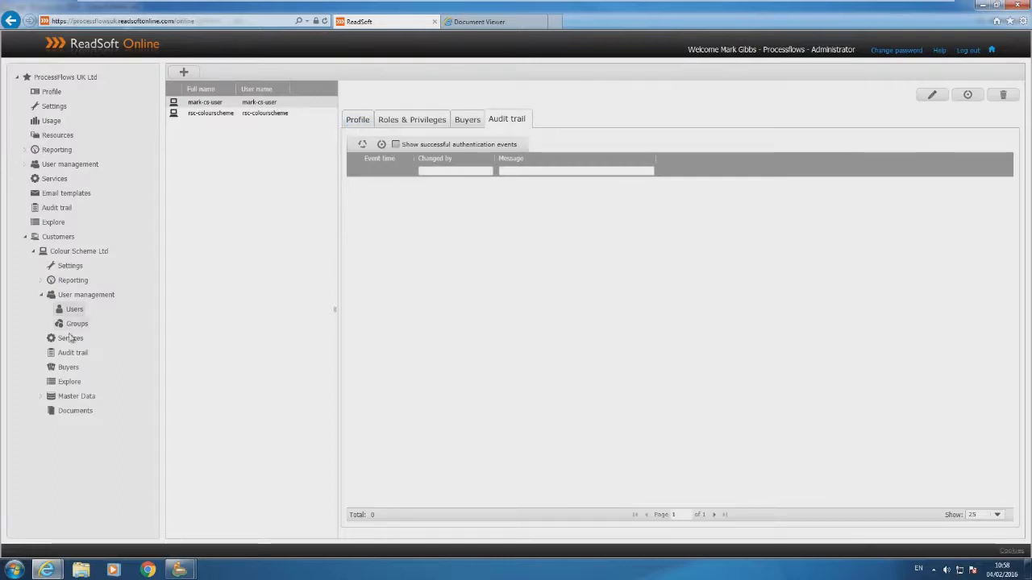
click(69, 282)
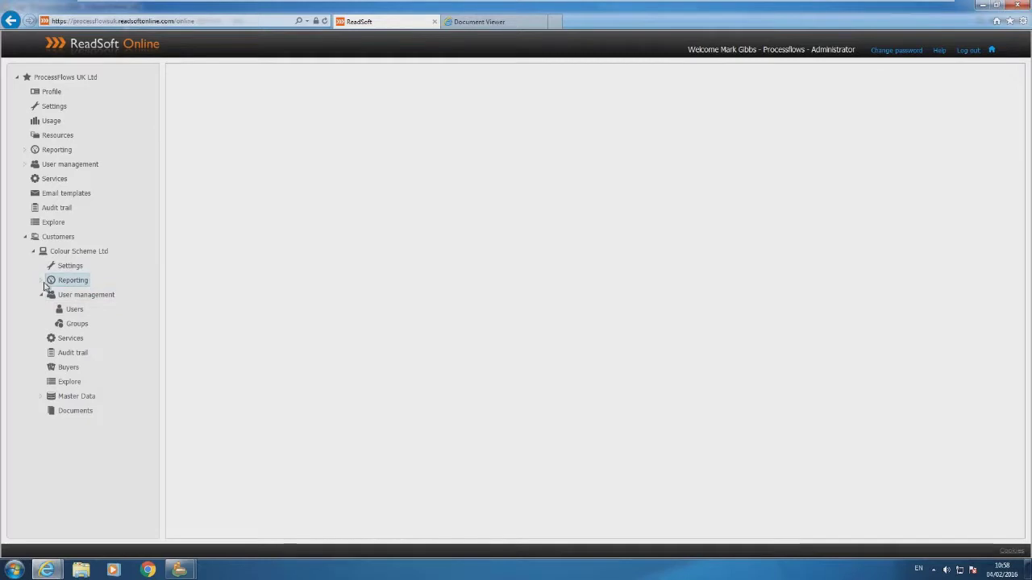
Step: Generate the Colour Scheme Ltd Accrual report and cancel its CSV export save
click(41, 281)
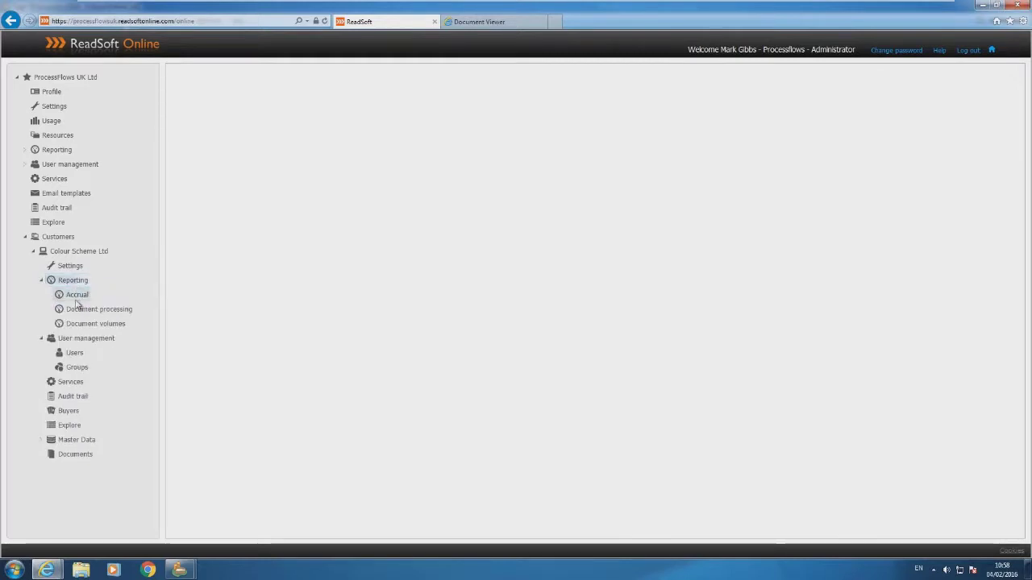
click(76, 296)
click(202, 73)
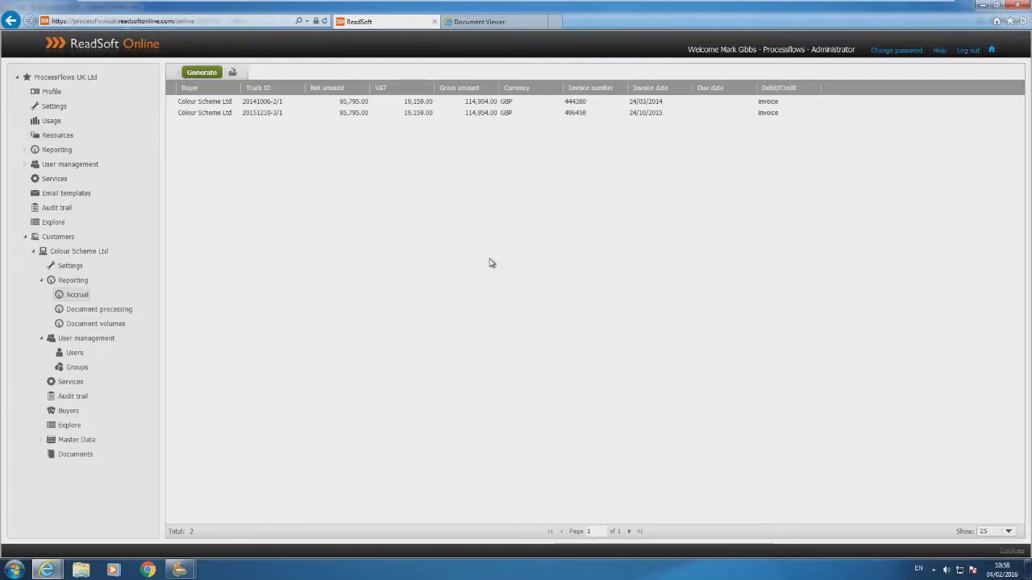
click(233, 73)
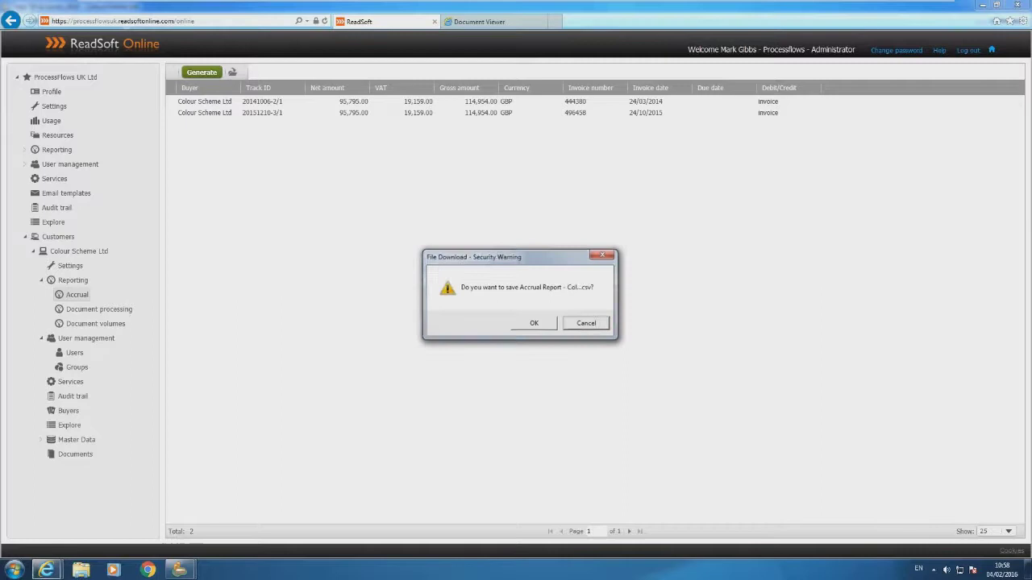
click(535, 323)
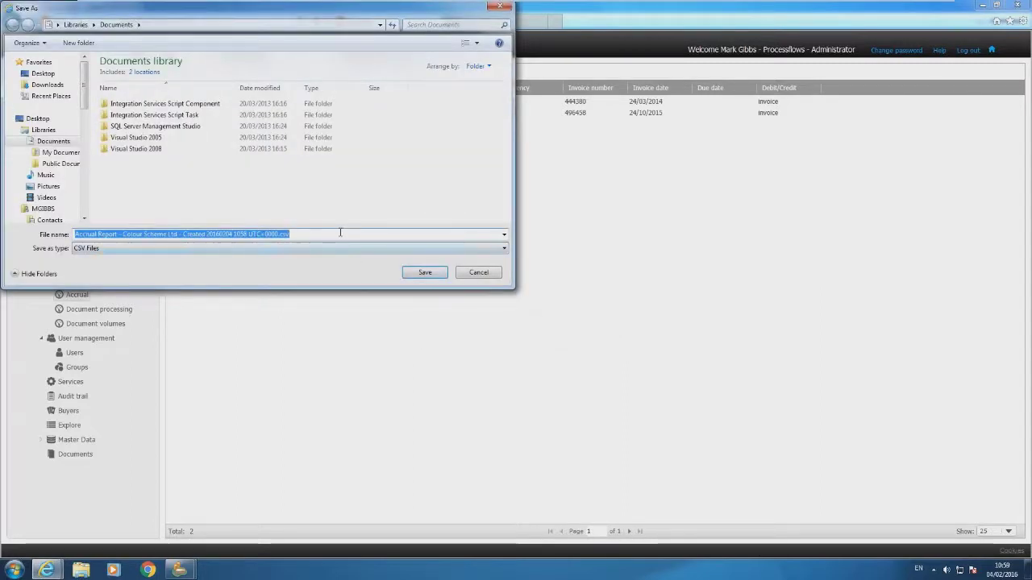
click(479, 273)
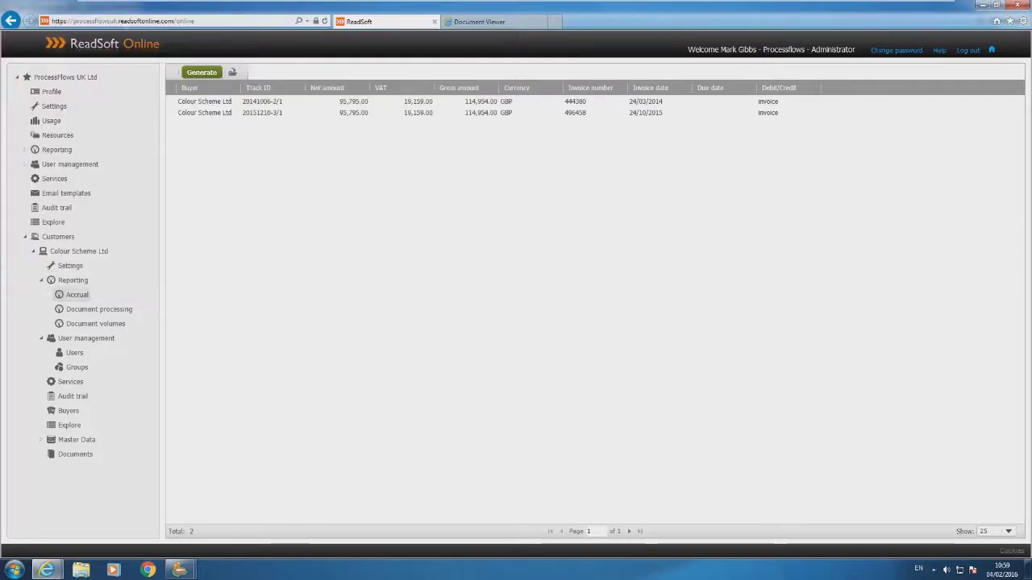
Step: Generate the Document processing report with start date 01/02/2015
click(121, 312)
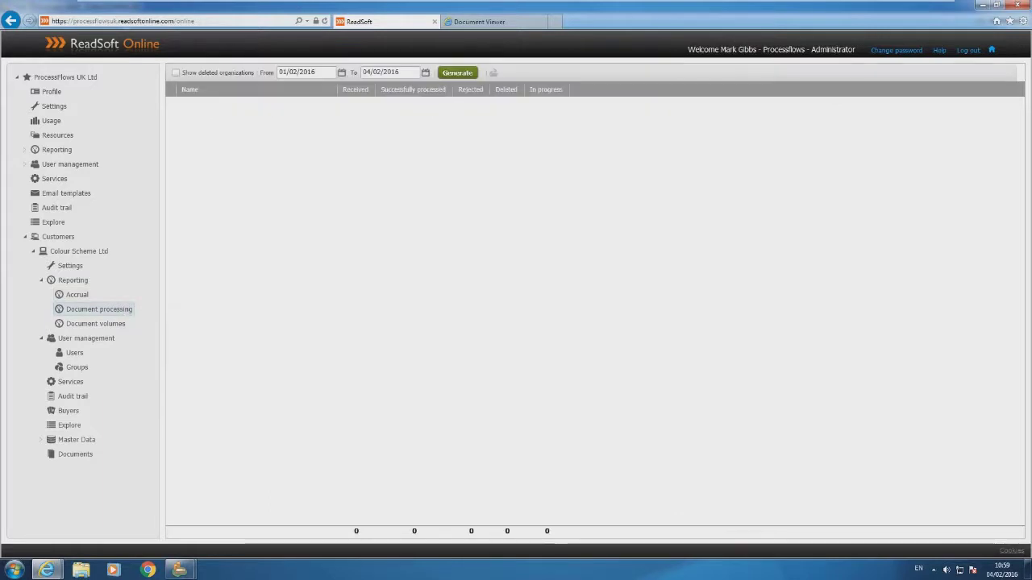
click(330, 72)
click(341, 72)
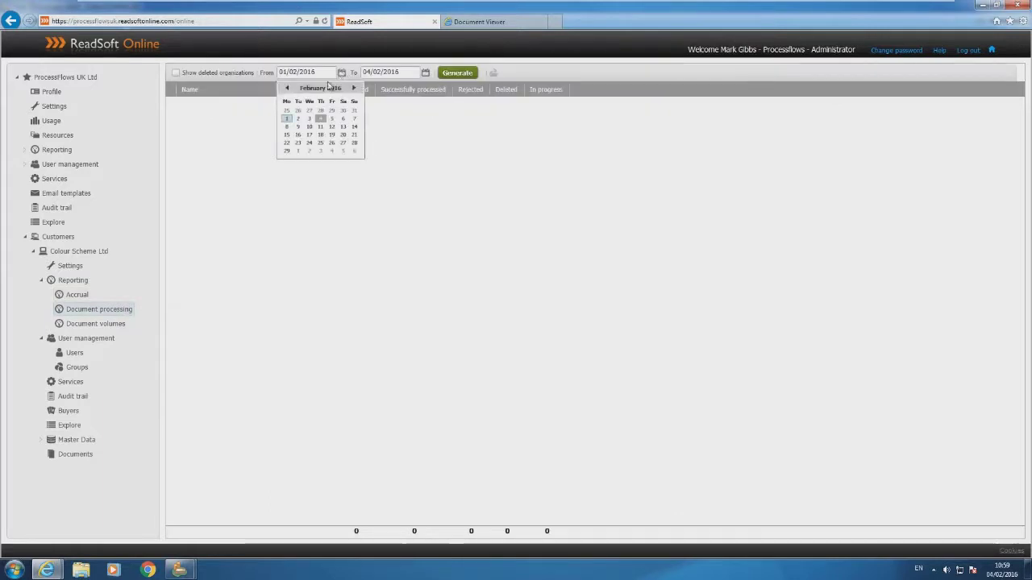
click(325, 71)
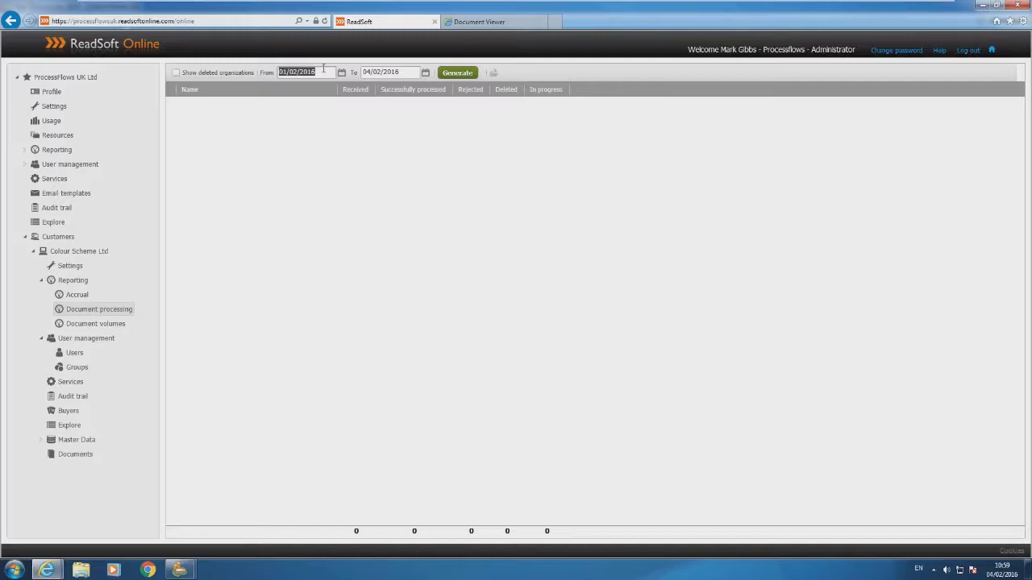
click(322, 72)
key(BackSpace)
text(5)
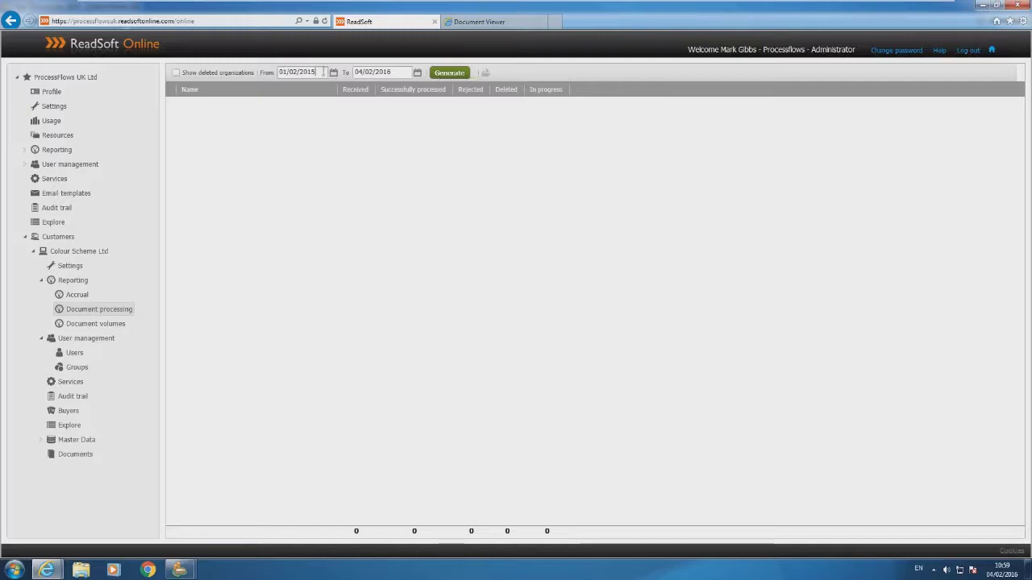
click(440, 74)
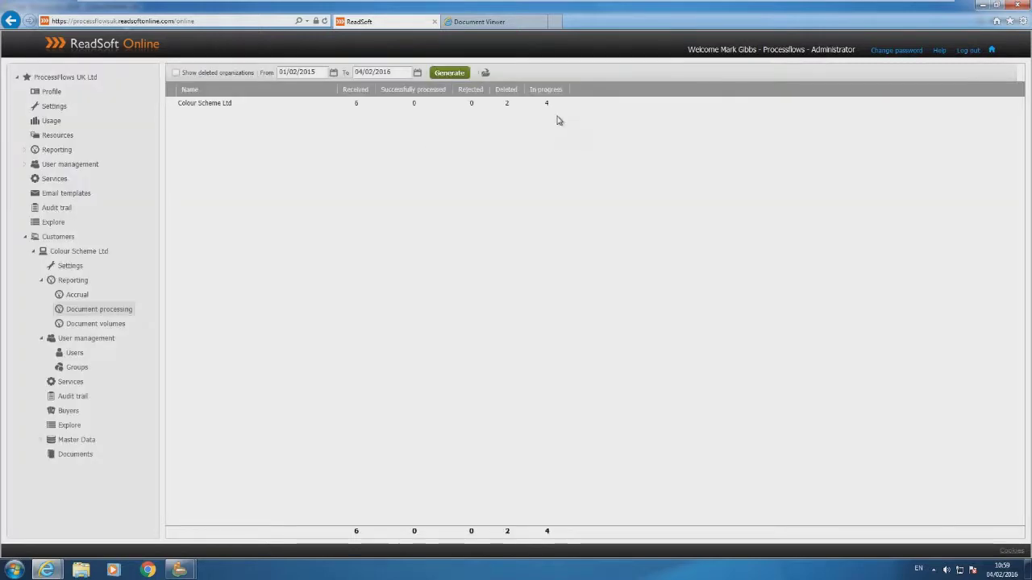
Step: Generate the Document volumes report with start date 01/02/2015
click(98, 325)
click(462, 72)
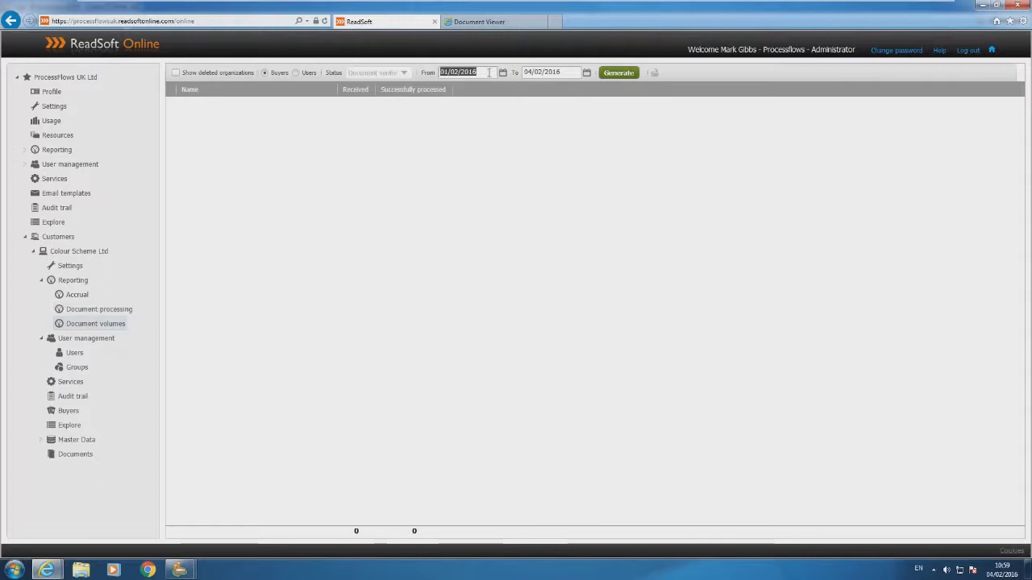
click(479, 72)
key(BackSpace)
text(5)
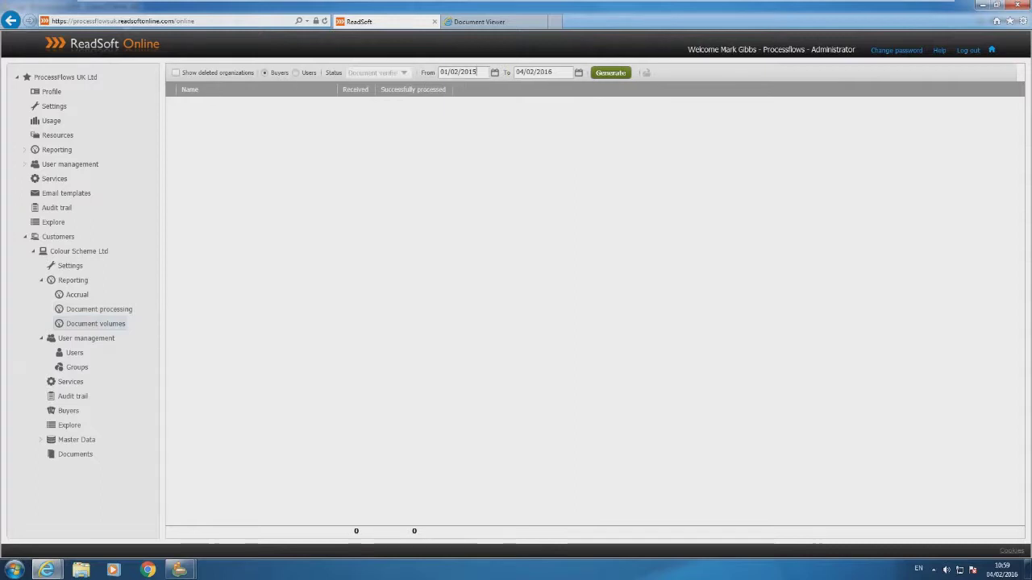
click(610, 74)
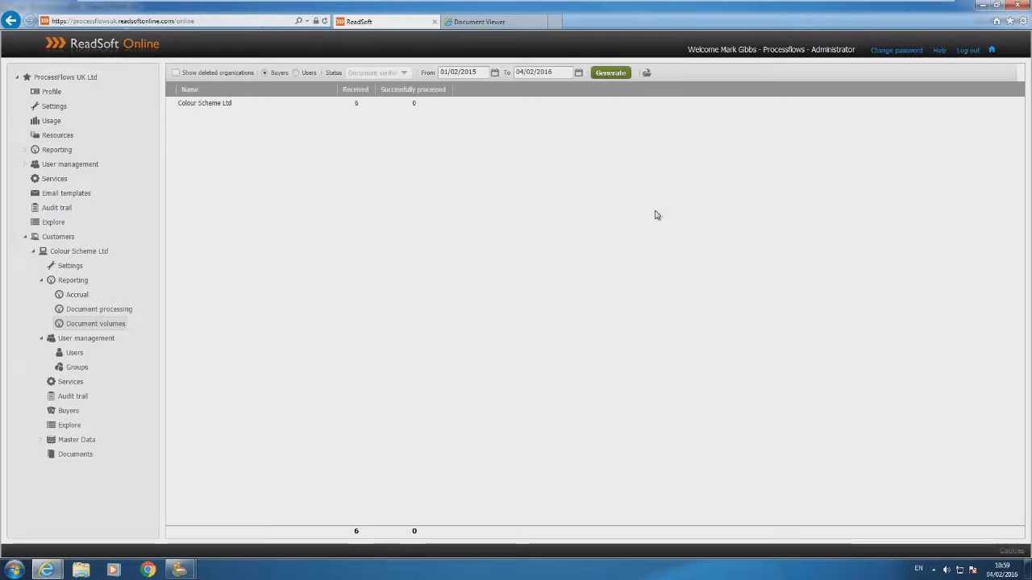
Step: Browse Colour Scheme Ltd's CostCenter, Currency, Department, GLAccounts, Project, Suppliers and TaxCode master data lists
click(74, 441)
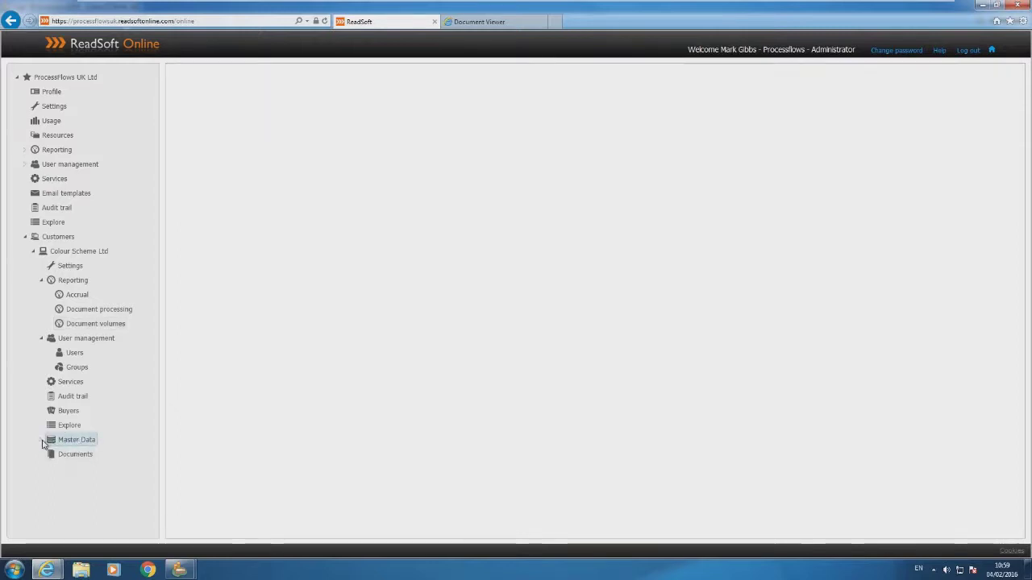
click(43, 441)
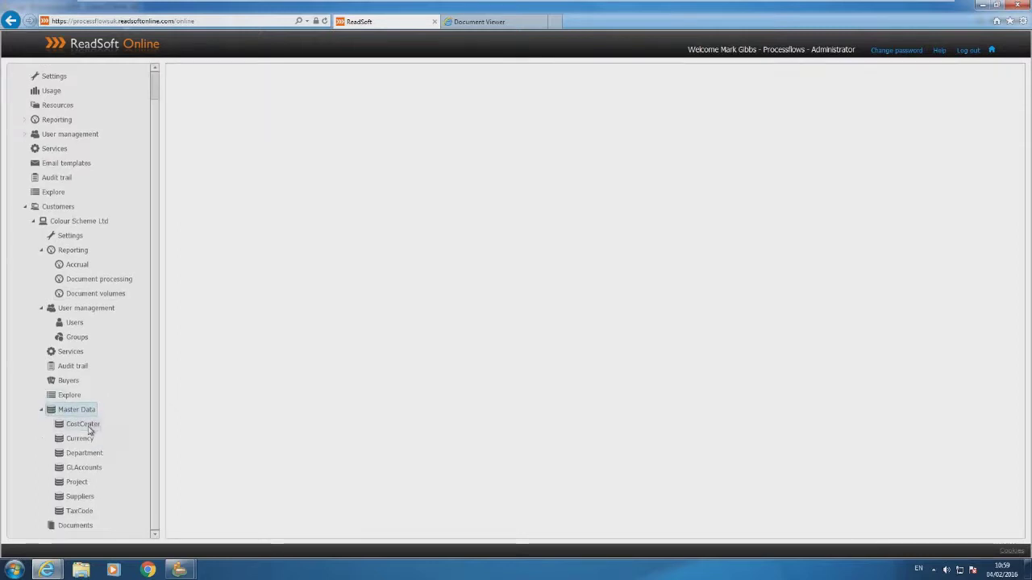
click(85, 425)
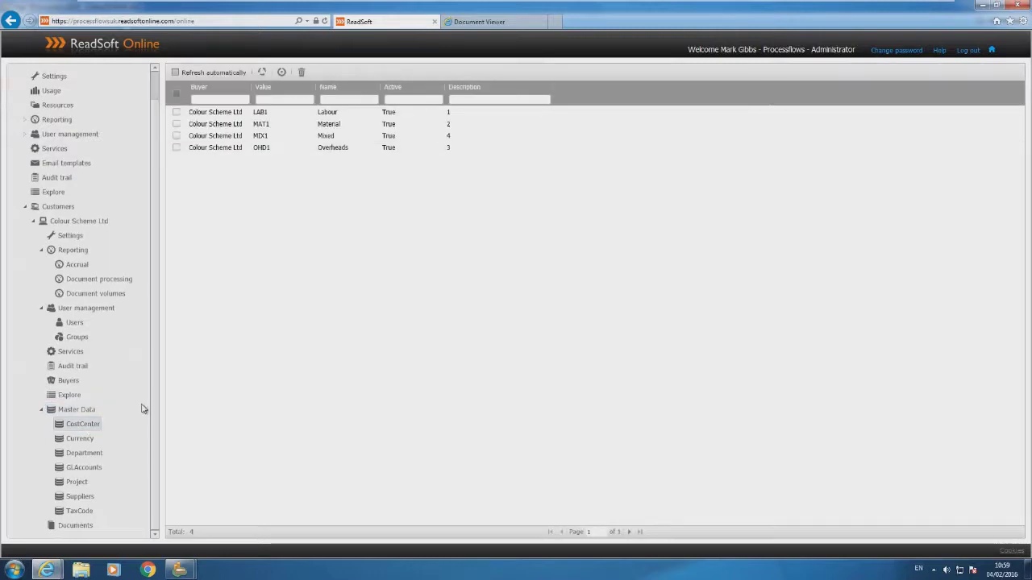
click(71, 440)
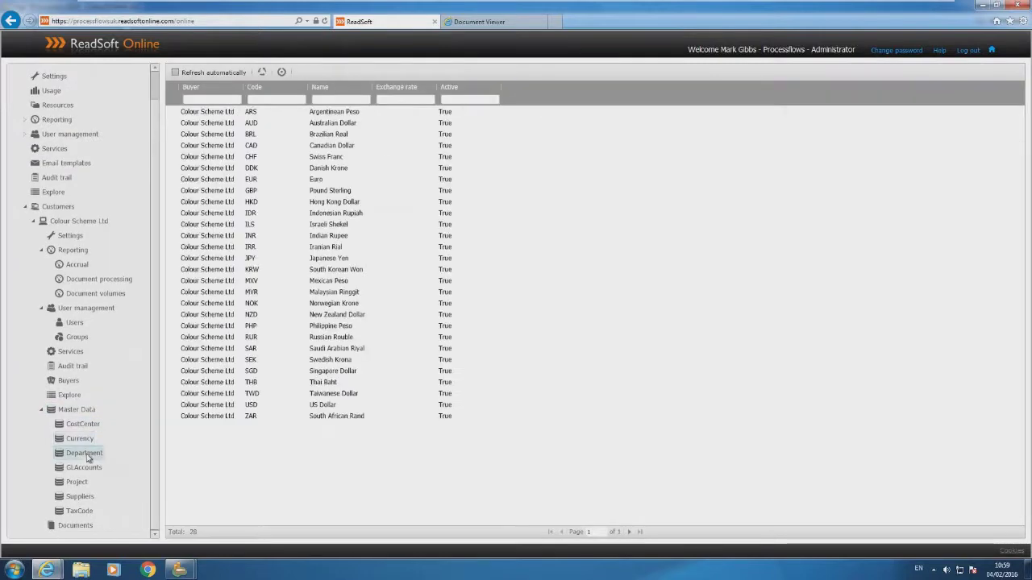
click(88, 457)
click(84, 470)
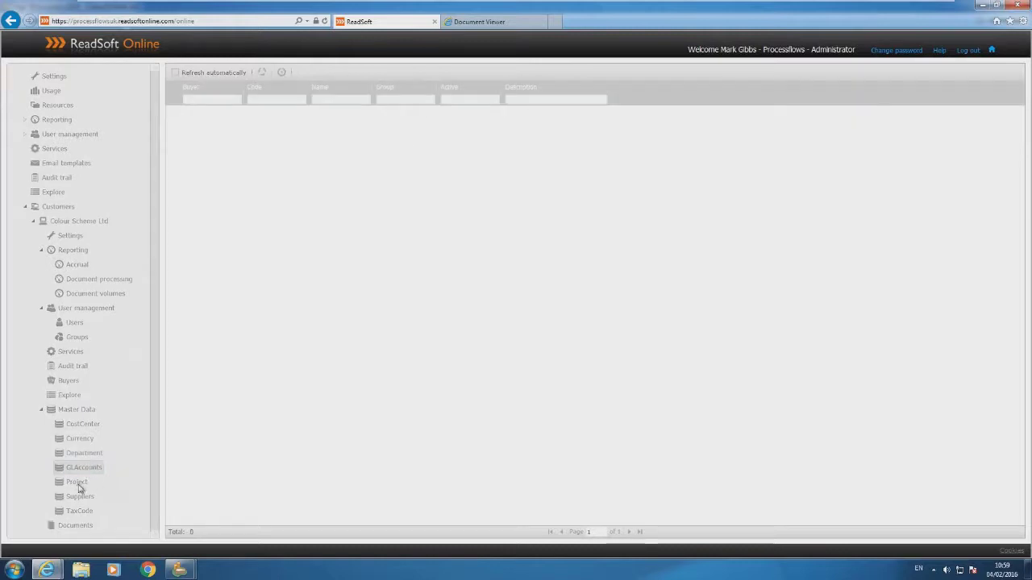
click(79, 485)
click(80, 500)
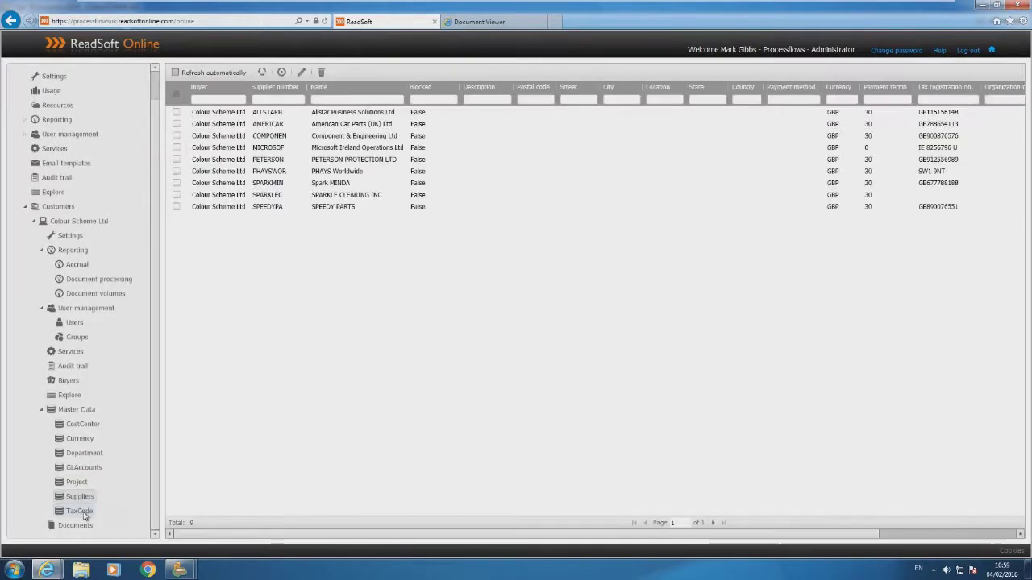
click(84, 513)
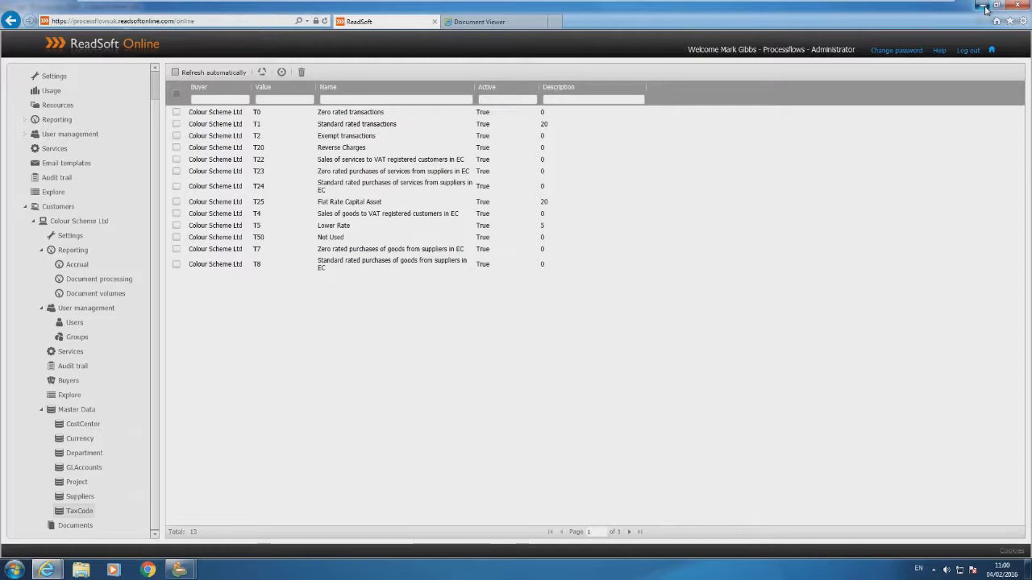
Step: Minimise the ReadSoft browser and the Sage remote desktop to bring the PowerPoint deck forward
click(985, 8)
click(911, 13)
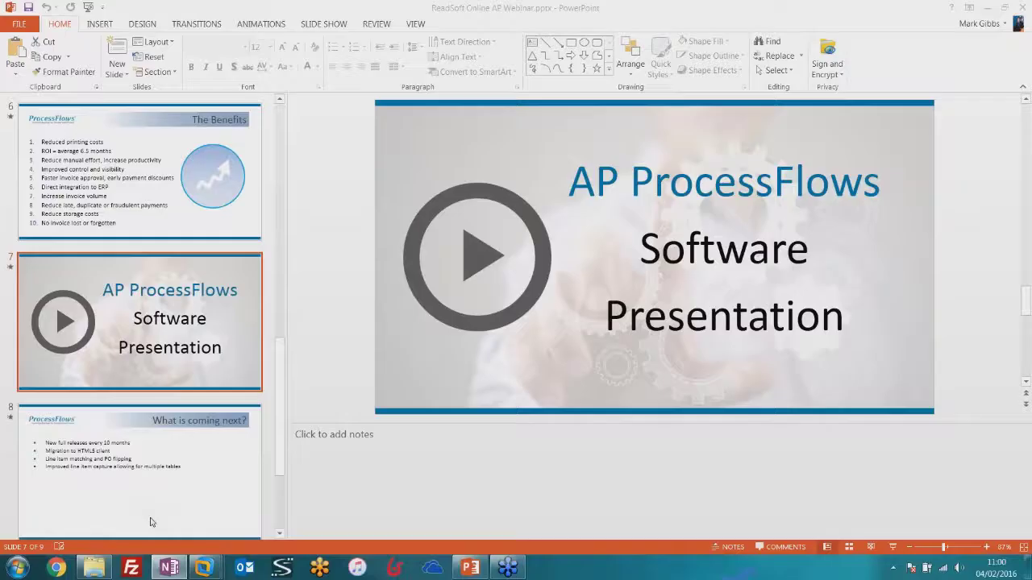